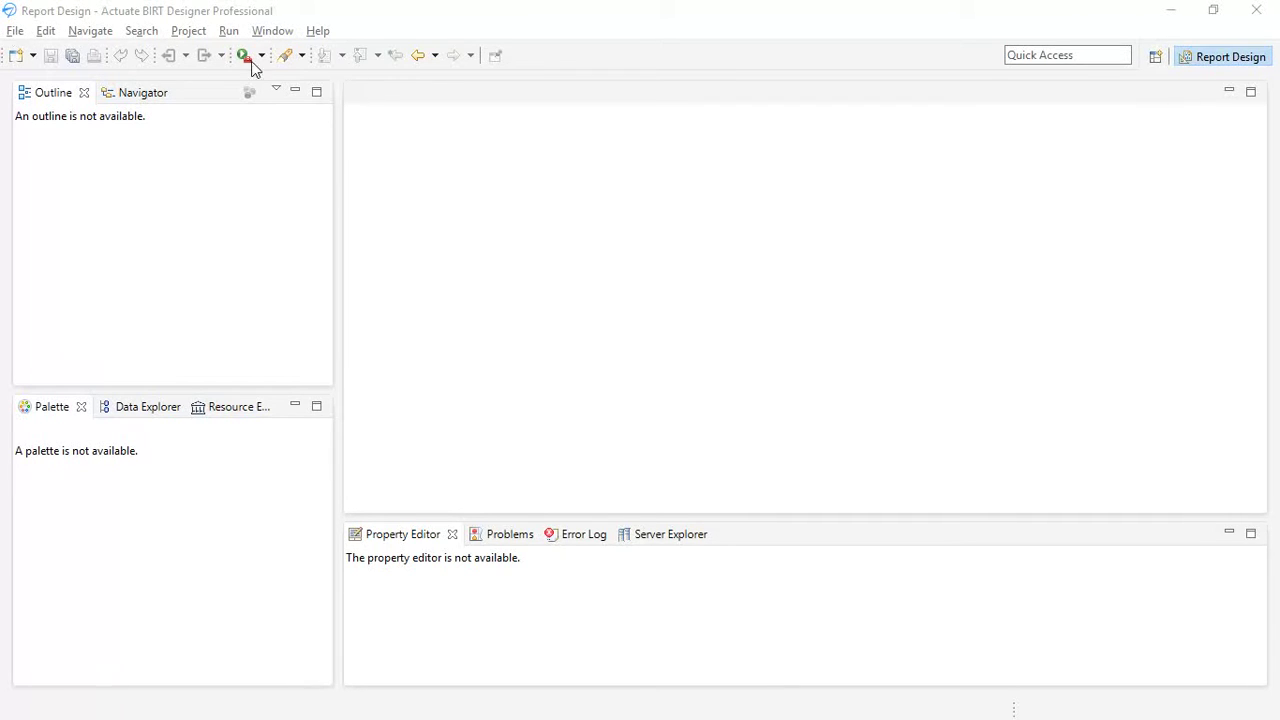
Start a new report and choose BIRT Project as the project that holds it
click(14, 33)
mouse_move(78, 46)
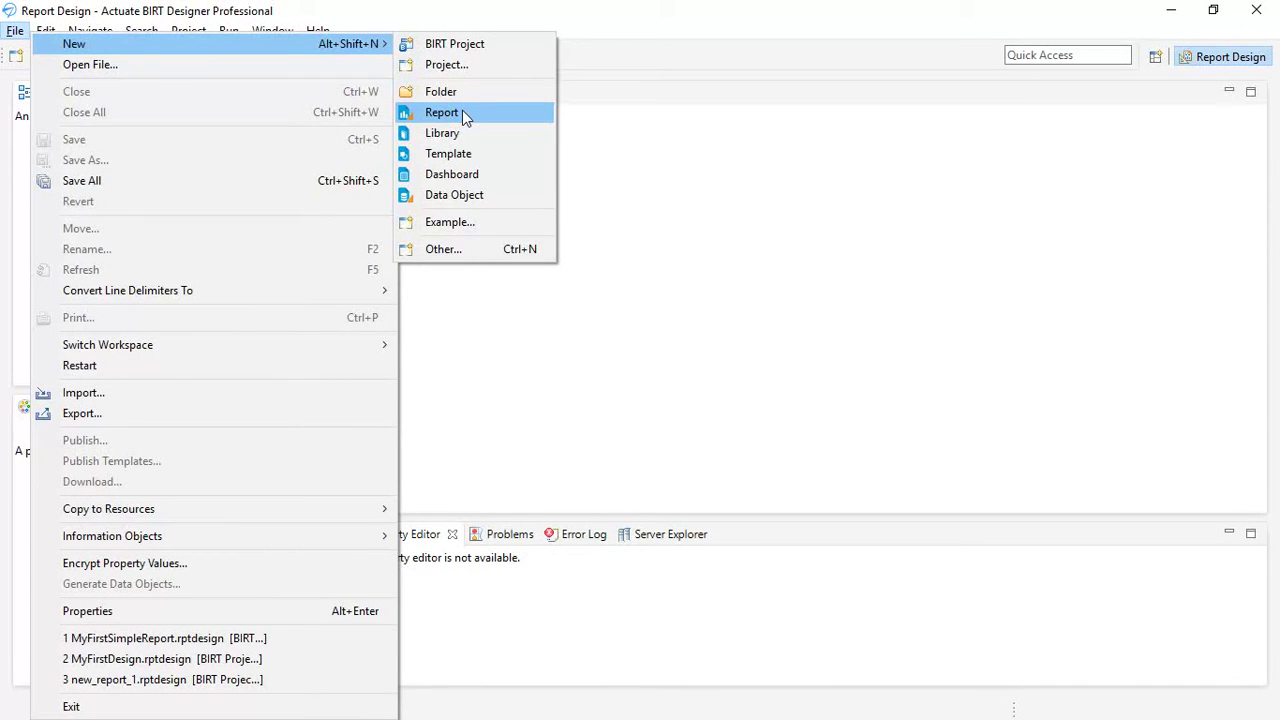
click(462, 115)
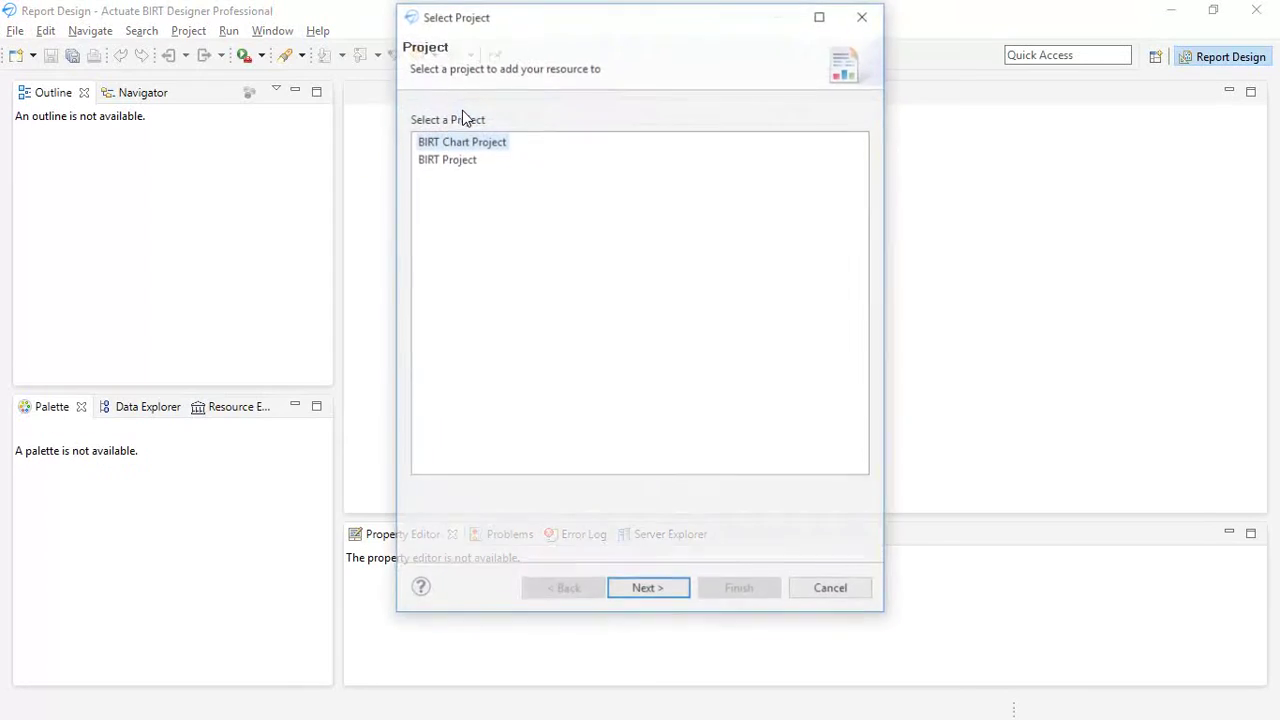
click(442, 160)
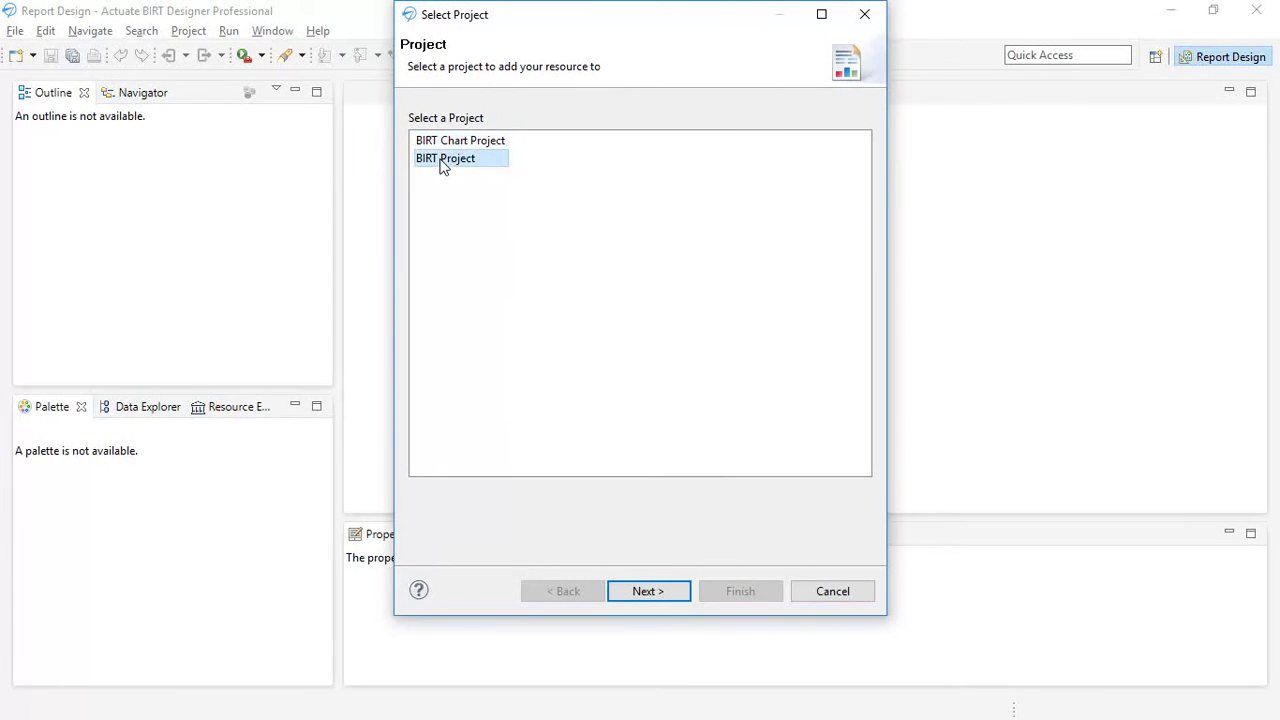
click(645, 591)
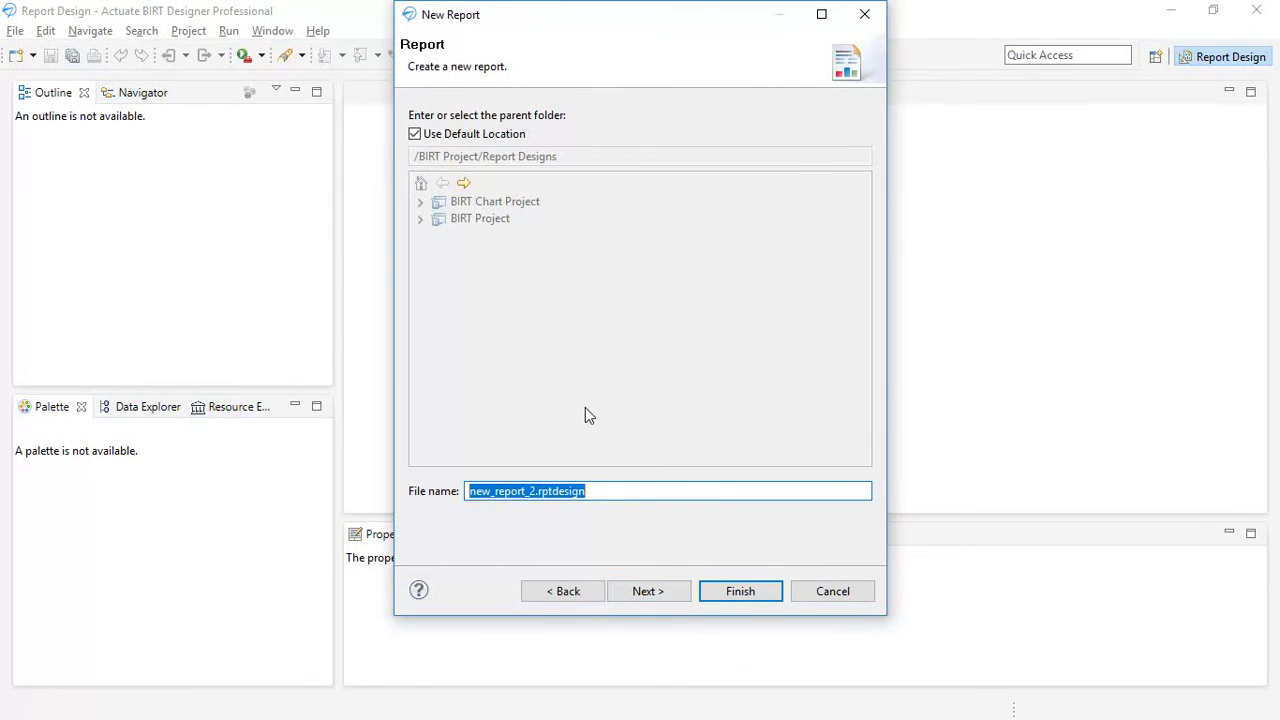
Name the report file MyNewSimpleReport.rptdesign in the default location and create it
drag(536, 491, 466, 491)
text(MyNewSy)
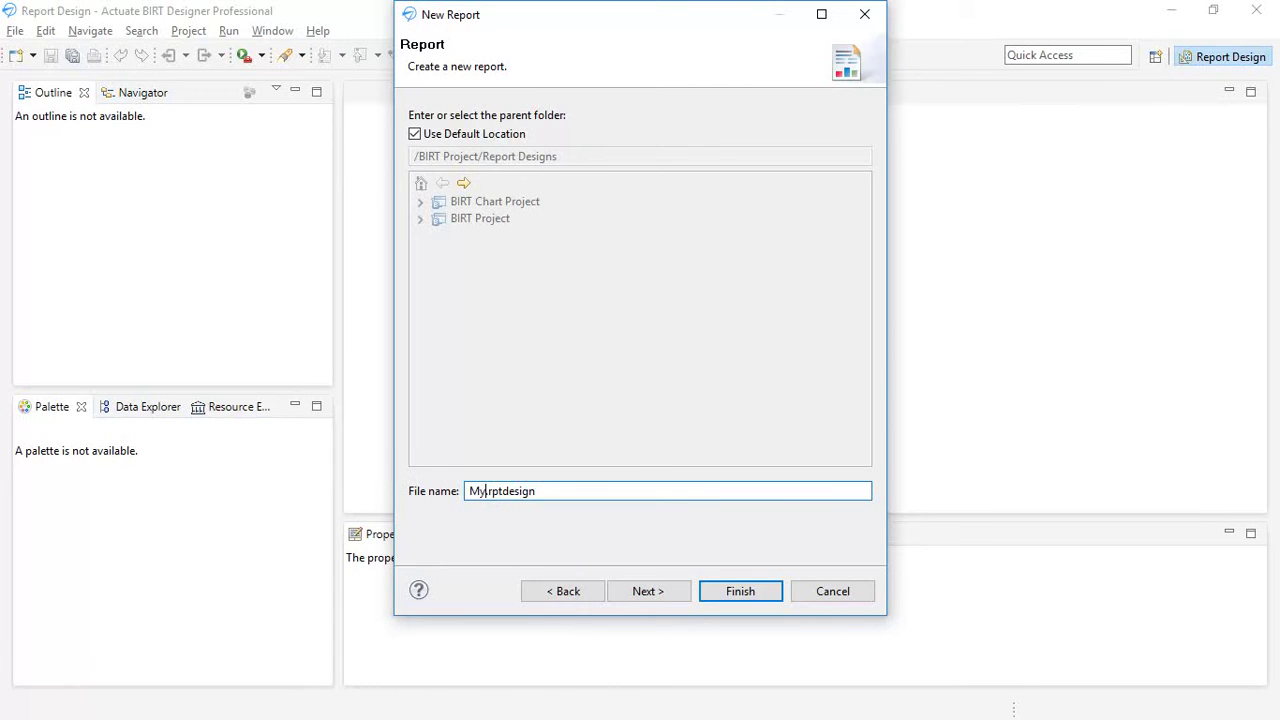
key(BackSpace)
text(impleReport)
drag(580, 491, 660, 492)
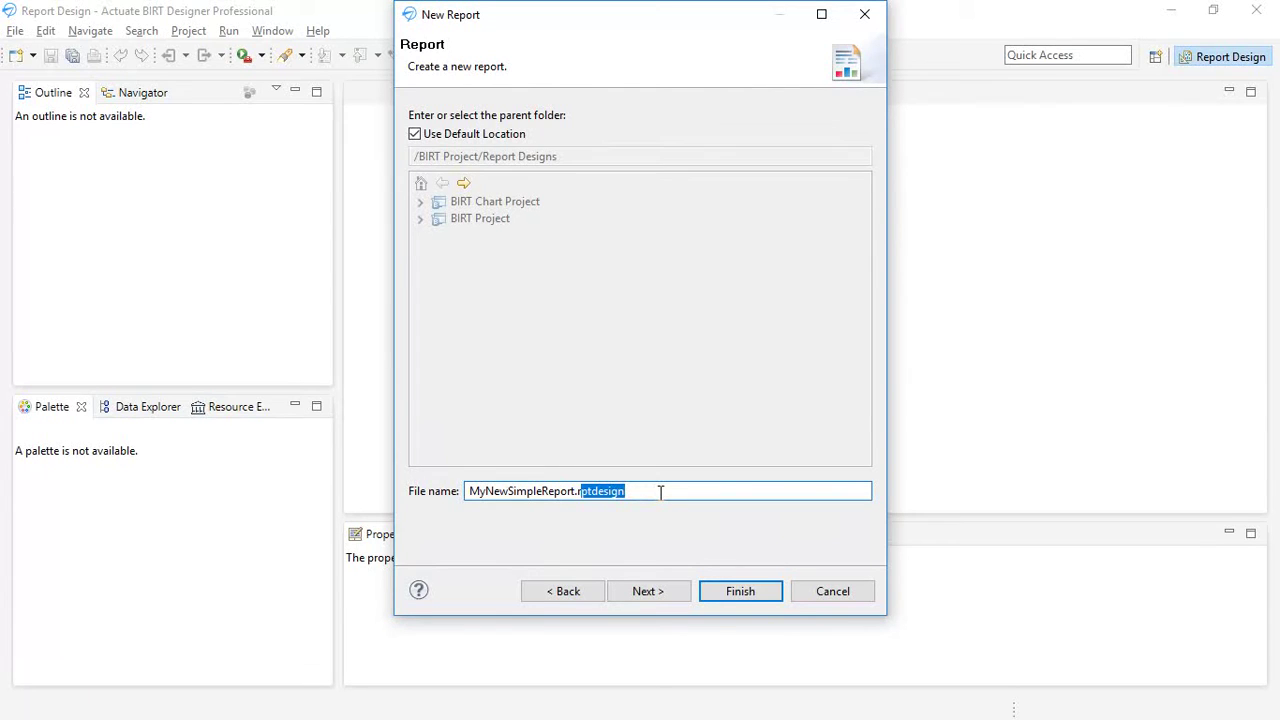
click(660, 492)
click(740, 591)
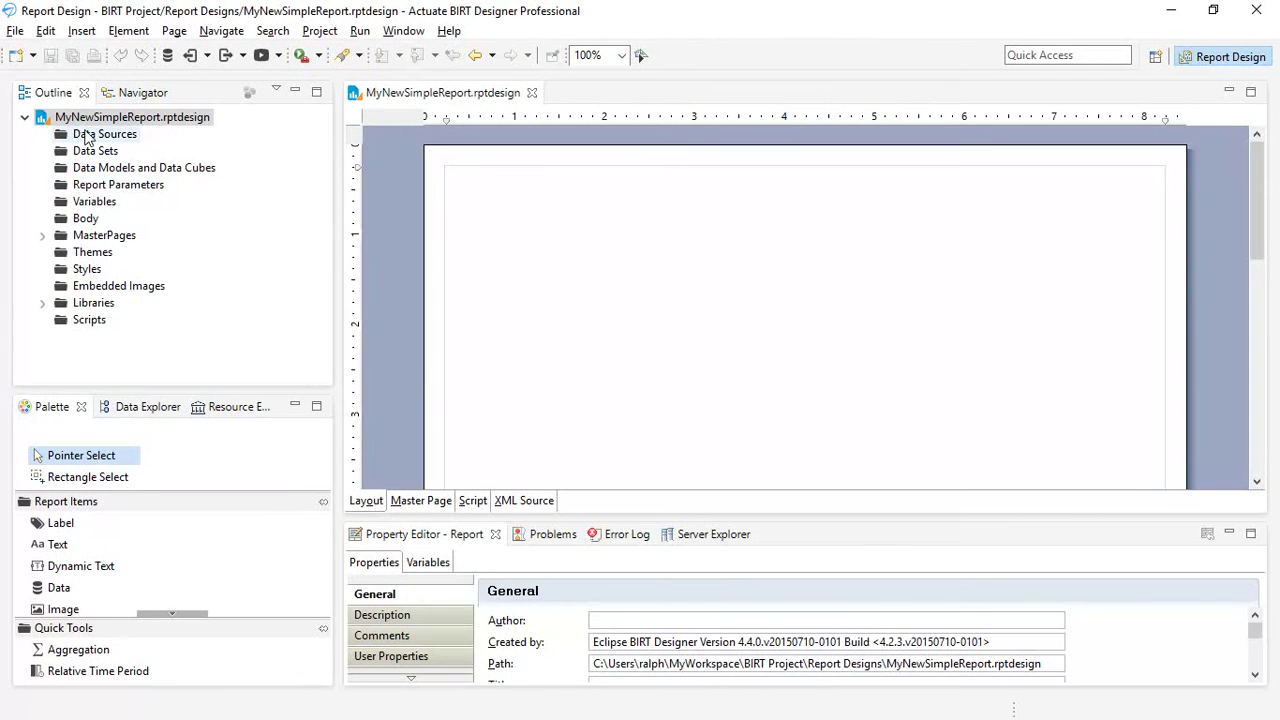
Create a data source for the report from the Classic Models Inc. Sample Database type, keeping the default name
right_click(87, 134)
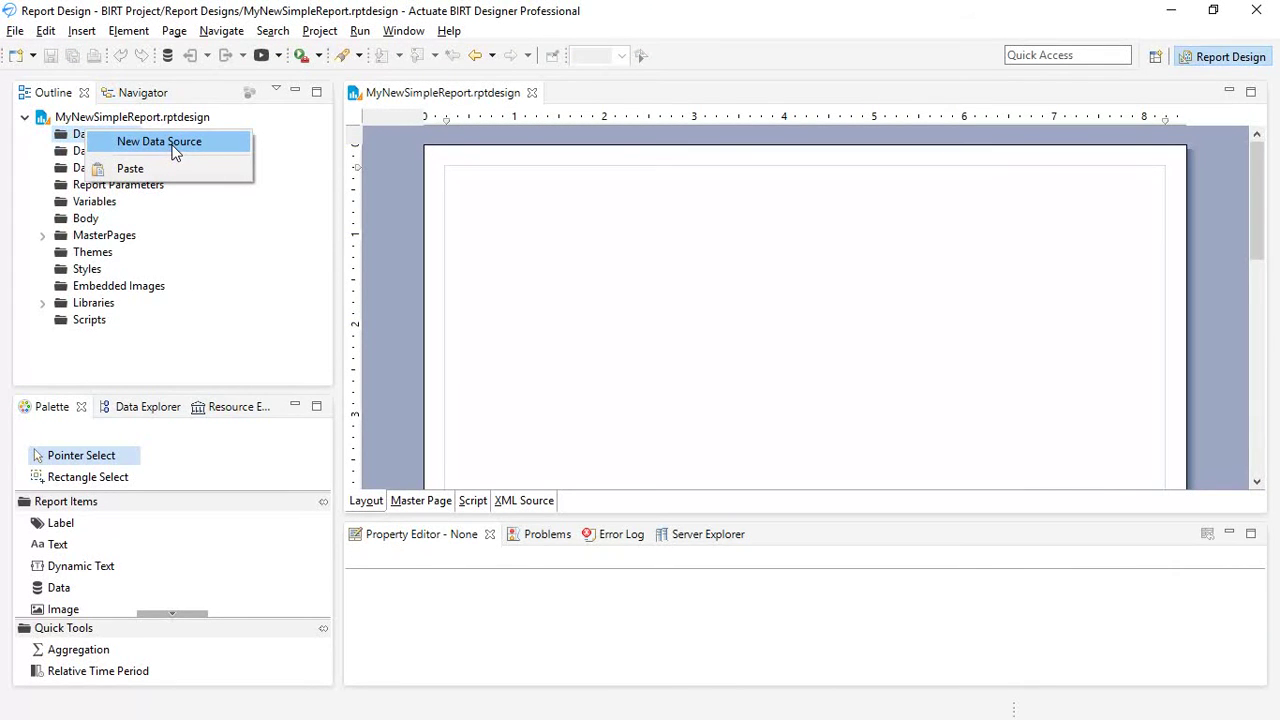
click(286, 333)
right_click(107, 139)
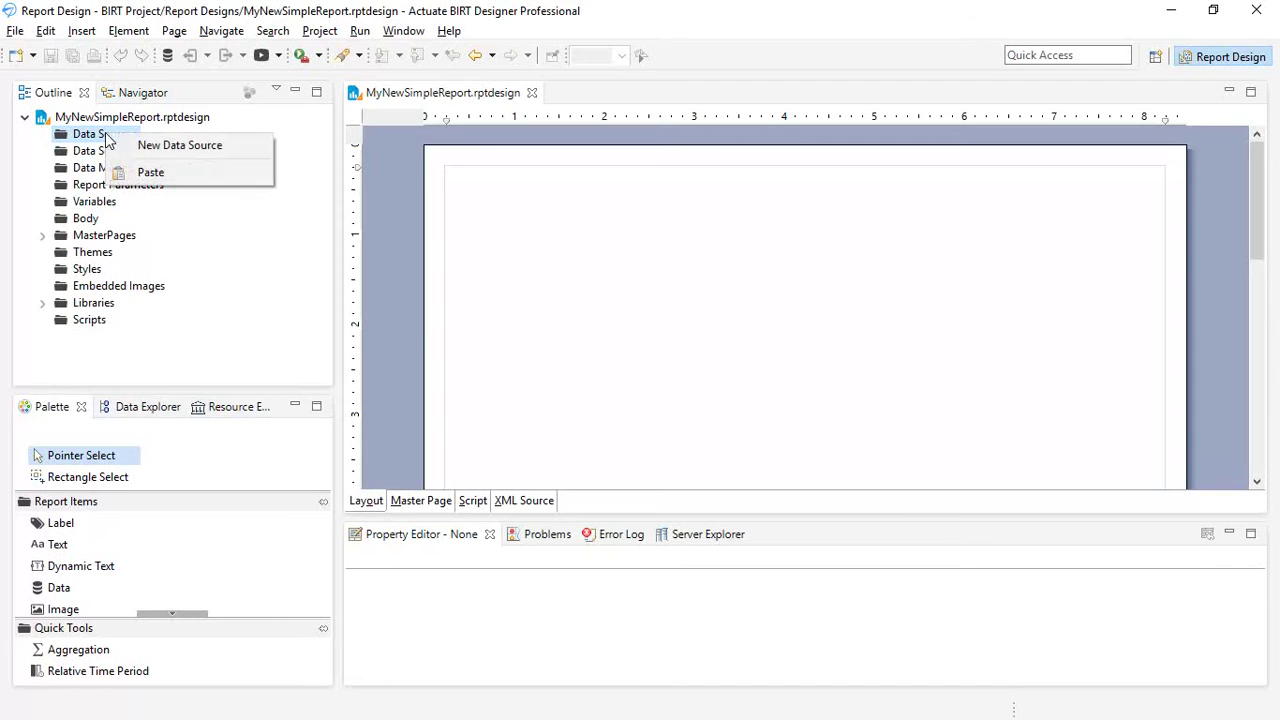
click(166, 148)
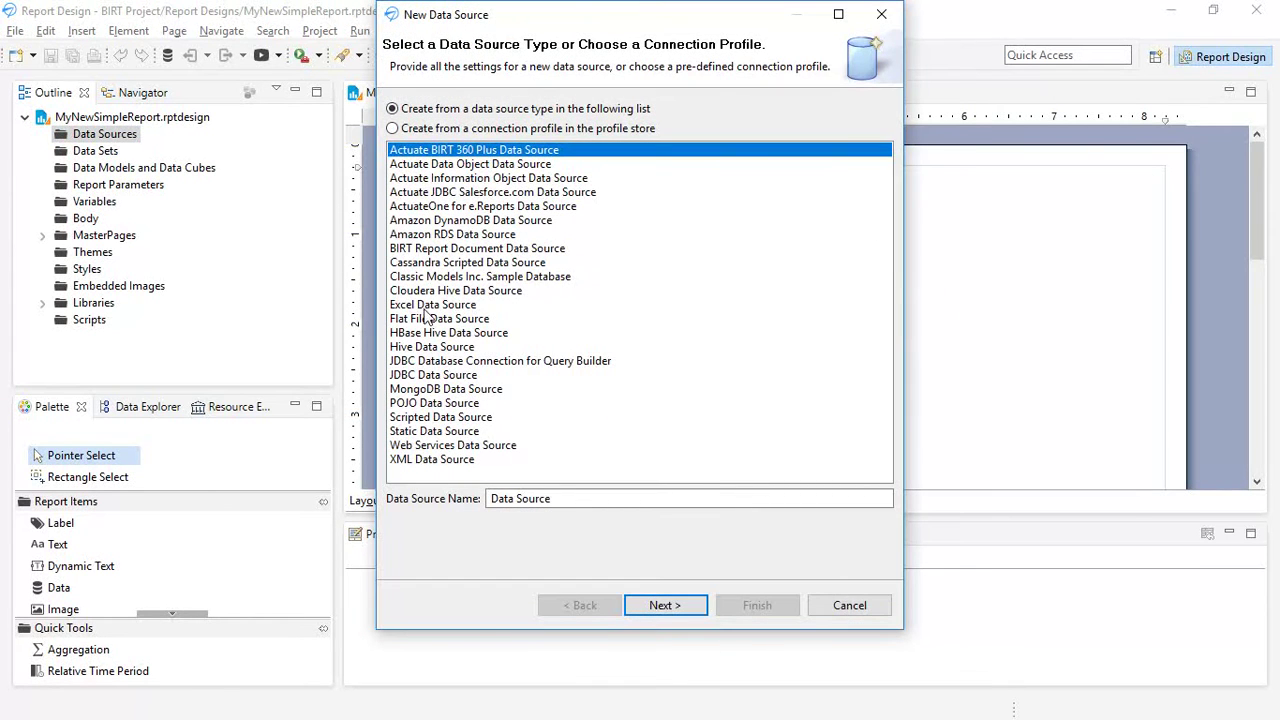
click(422, 280)
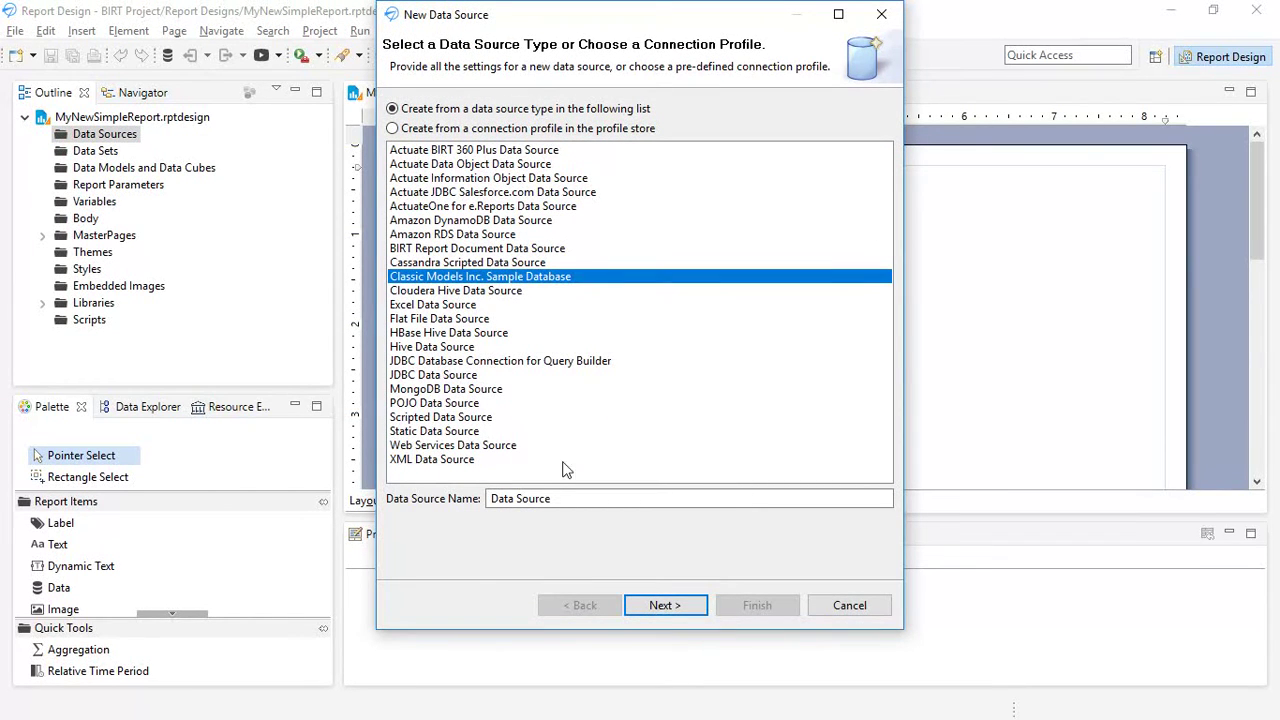
click(664, 605)
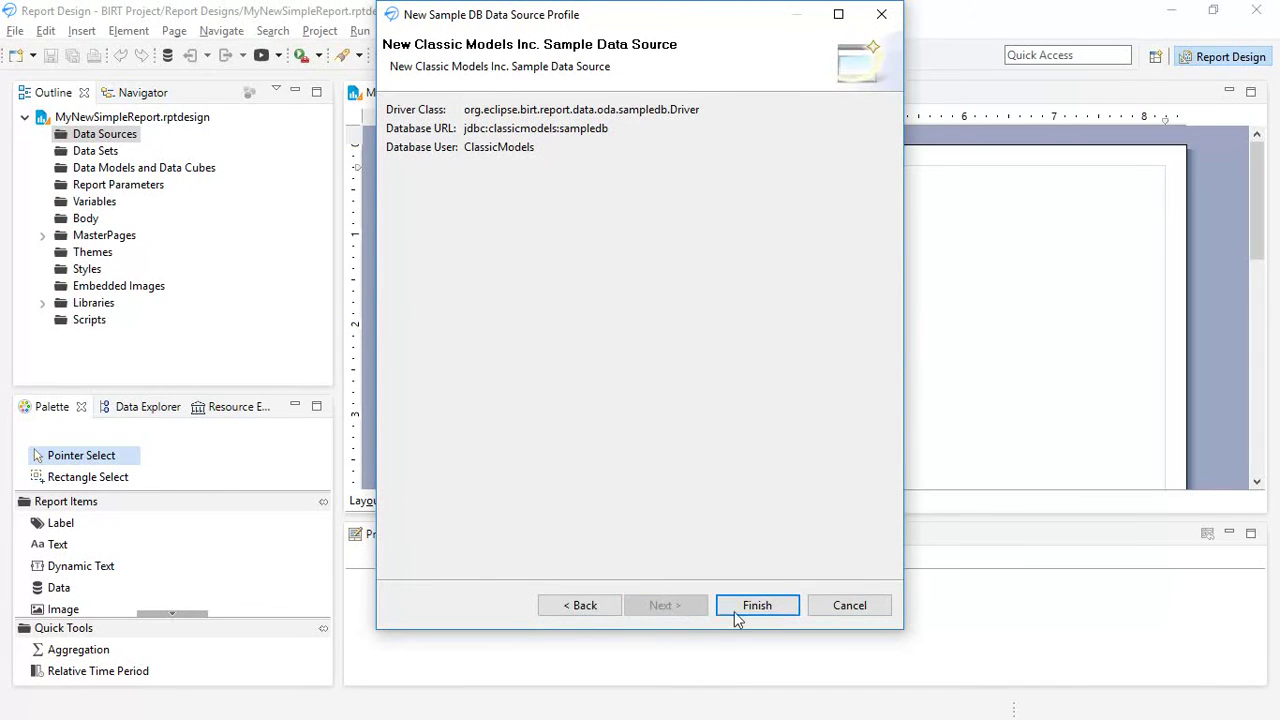
click(756, 606)
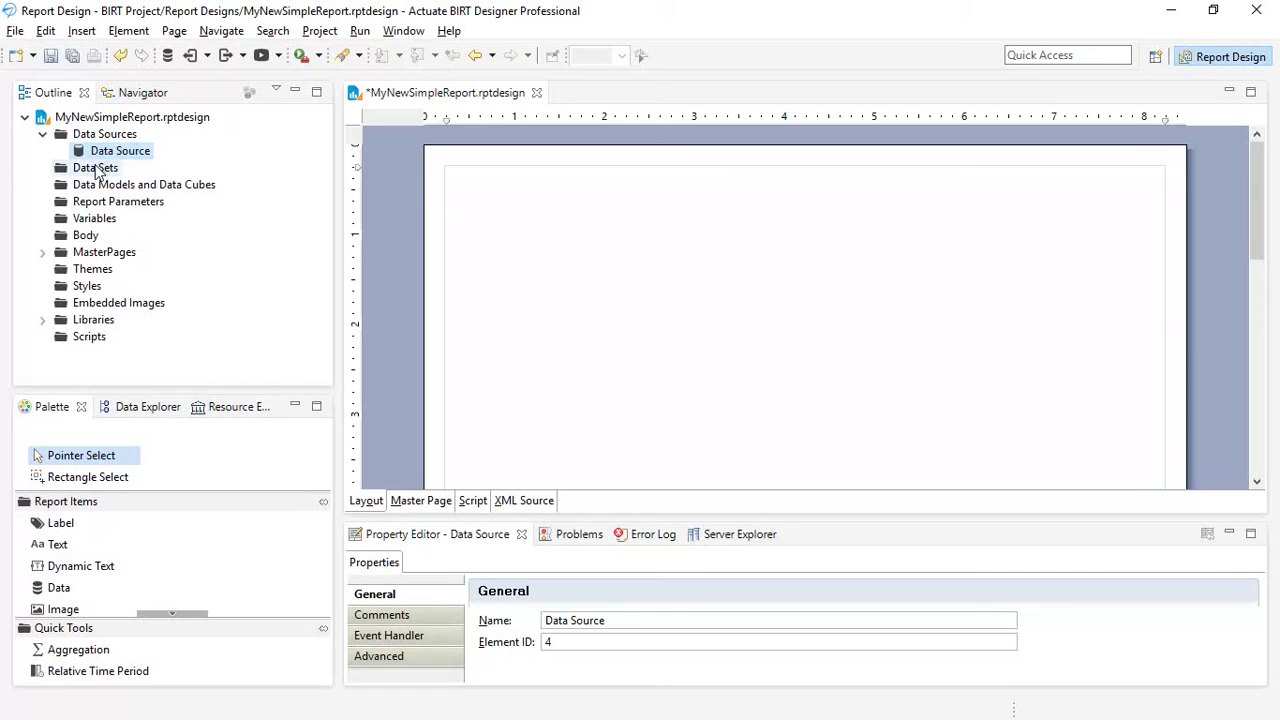
Start a new SQL Select Query data set on Data Source with the default name and proceed to its query definition
right_click(103, 172)
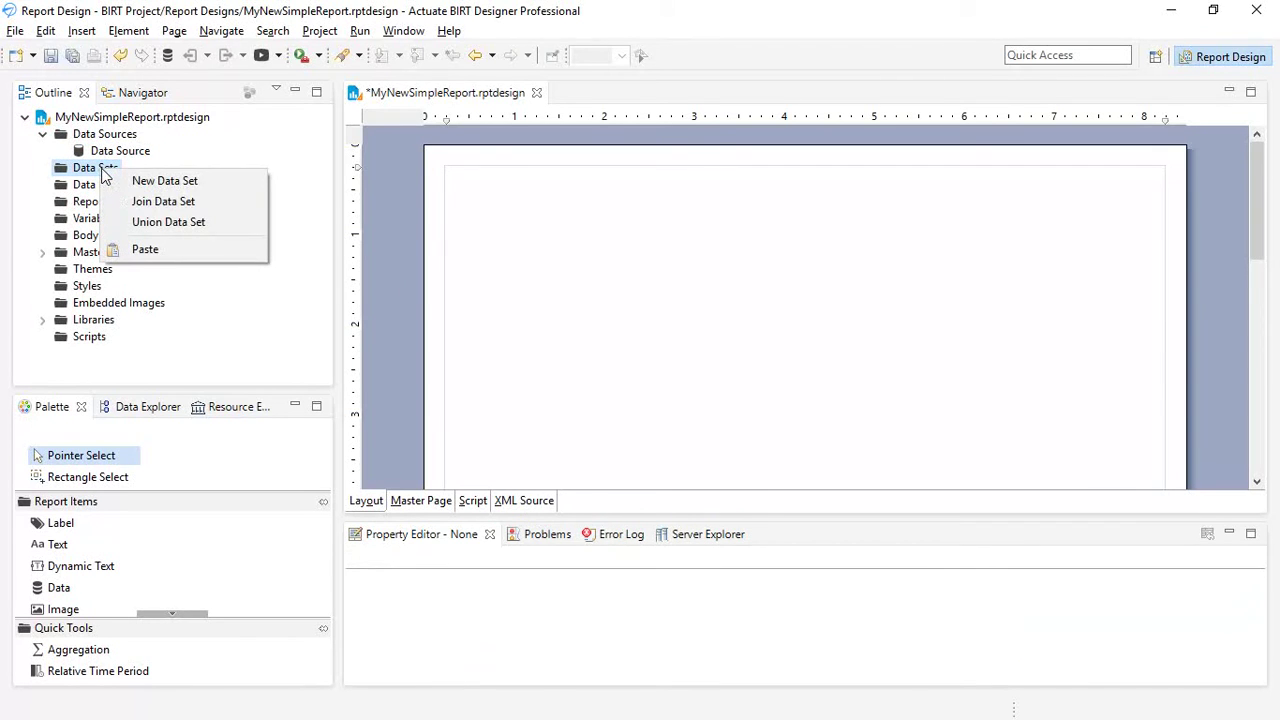
click(165, 181)
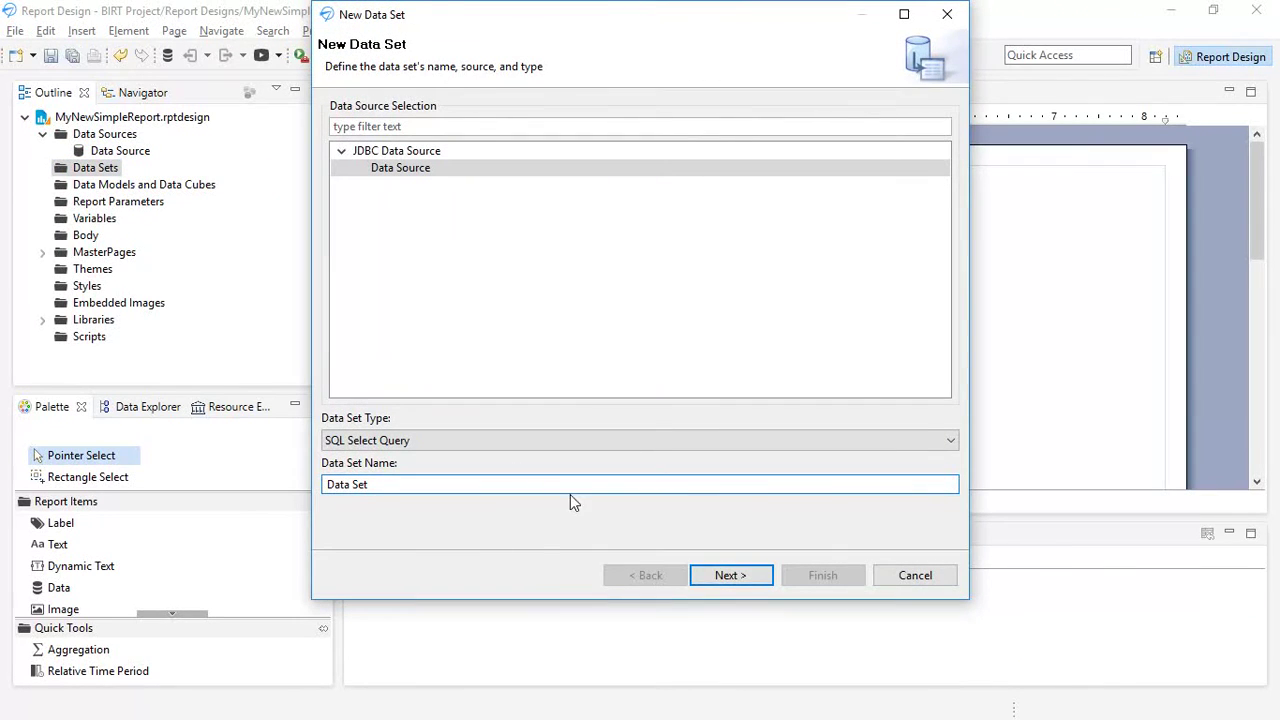
click(743, 578)
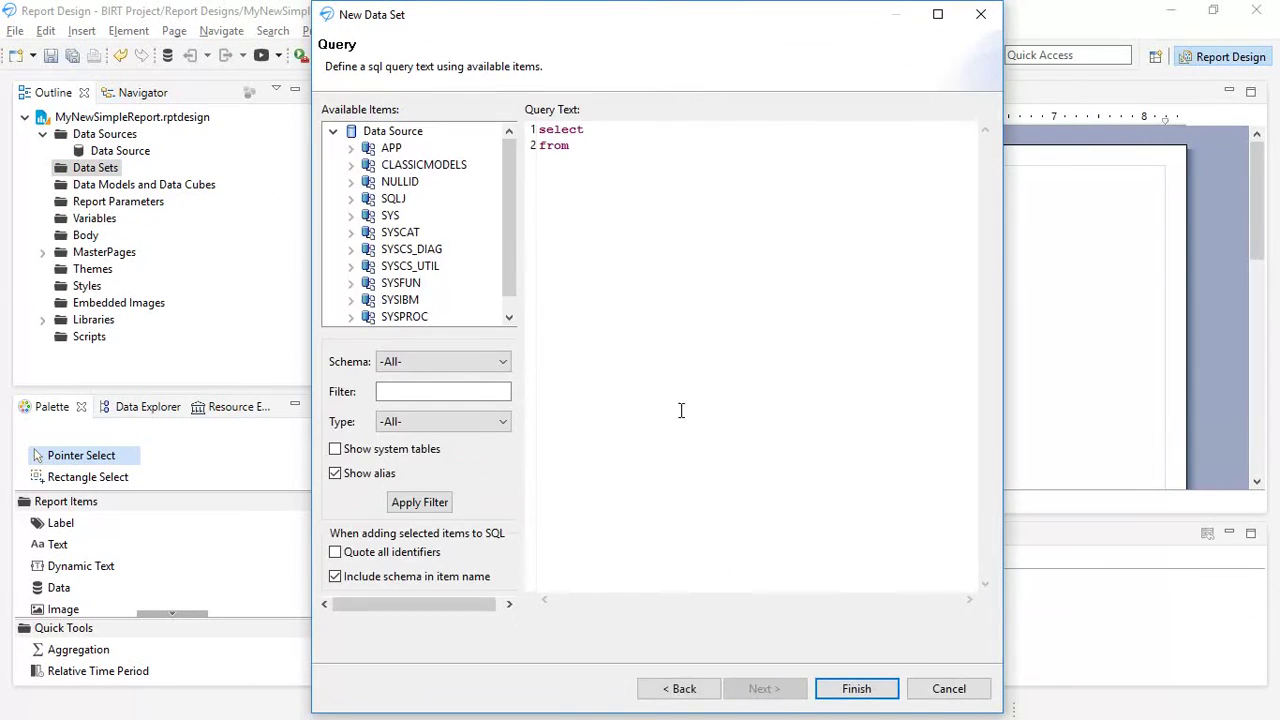
Insert the CUSTOMERS table of the CLASSICMODELS schema into the query's from clause
click(351, 166)
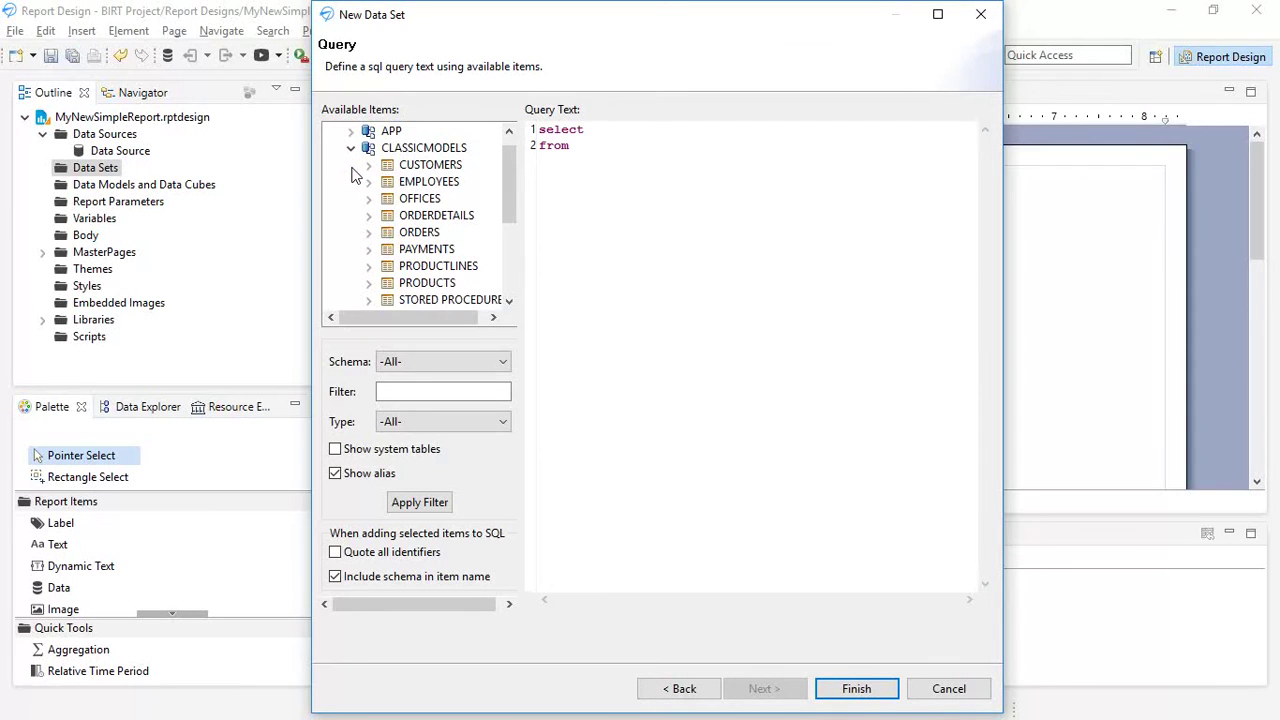
drag(596, 134, 609, 157)
click(595, 141)
click(405, 165)
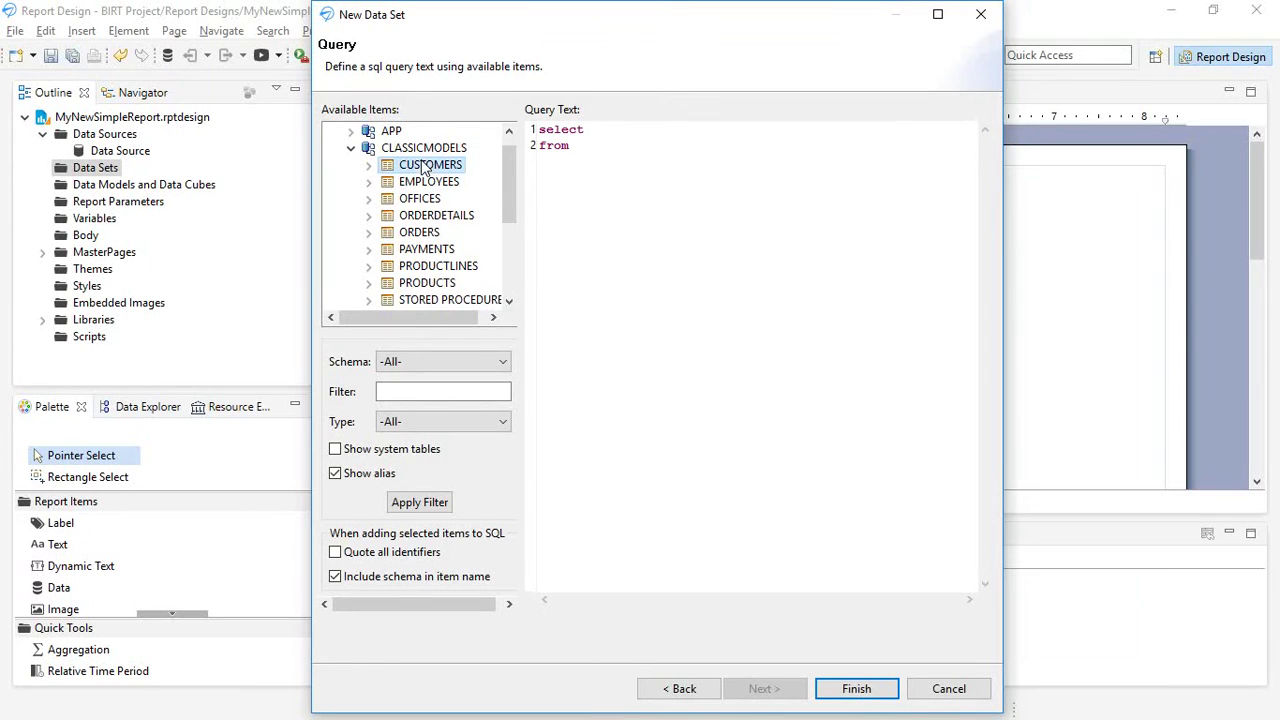
drag(391, 173, 596, 150)
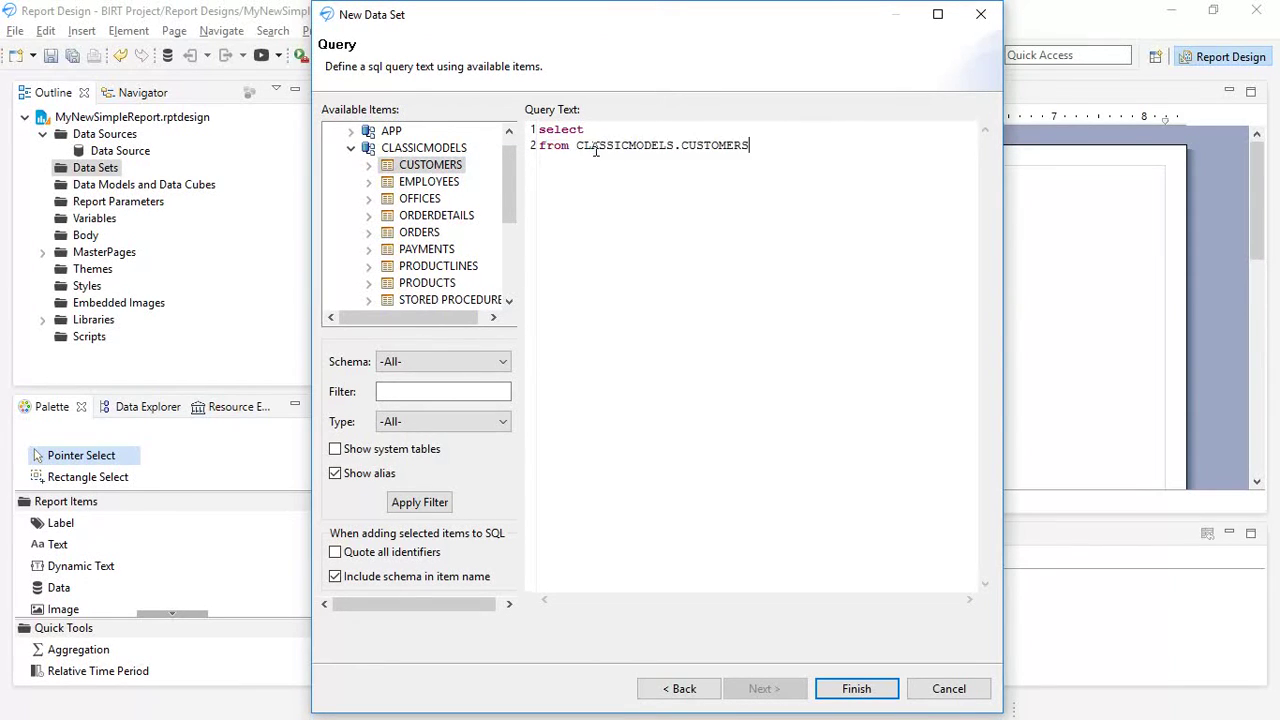
Insert the CUSTOMERNUMBER column of the CUSTOMERS table into the query's select clause, separated from the keyword by a space
click(618, 129)
click(370, 170)
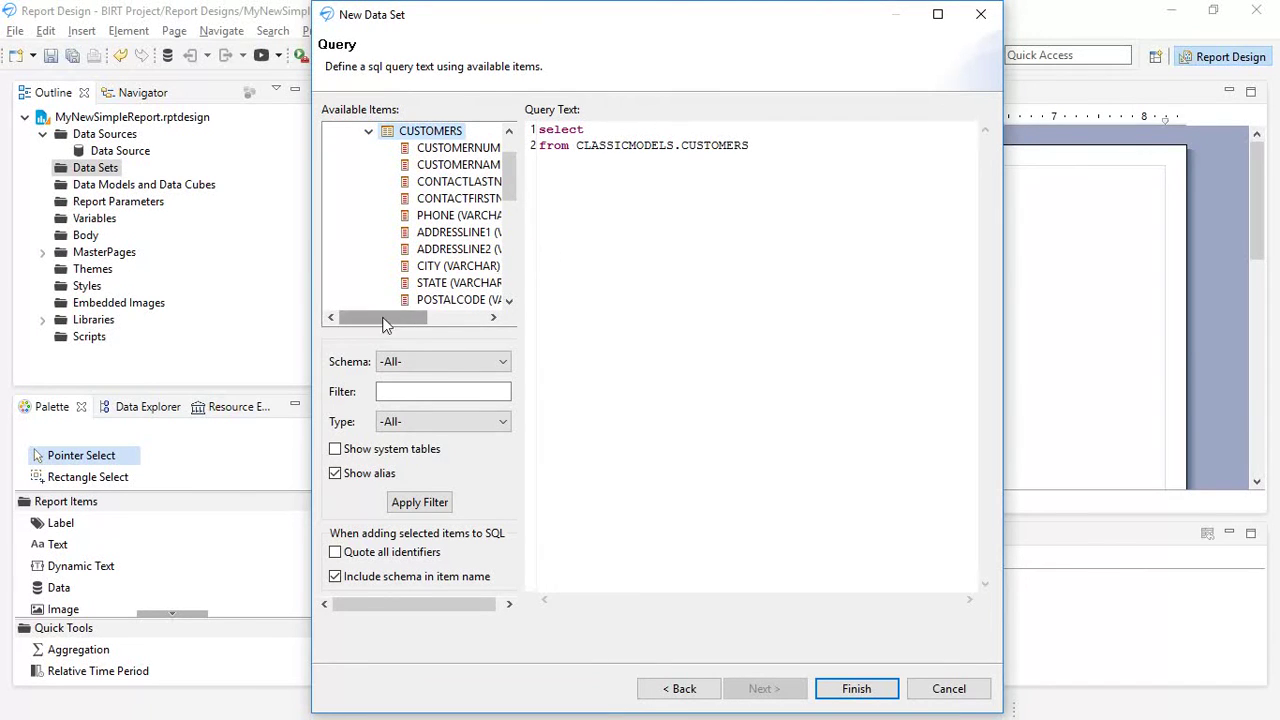
drag(395, 316, 429, 316)
drag(421, 152, 588, 134)
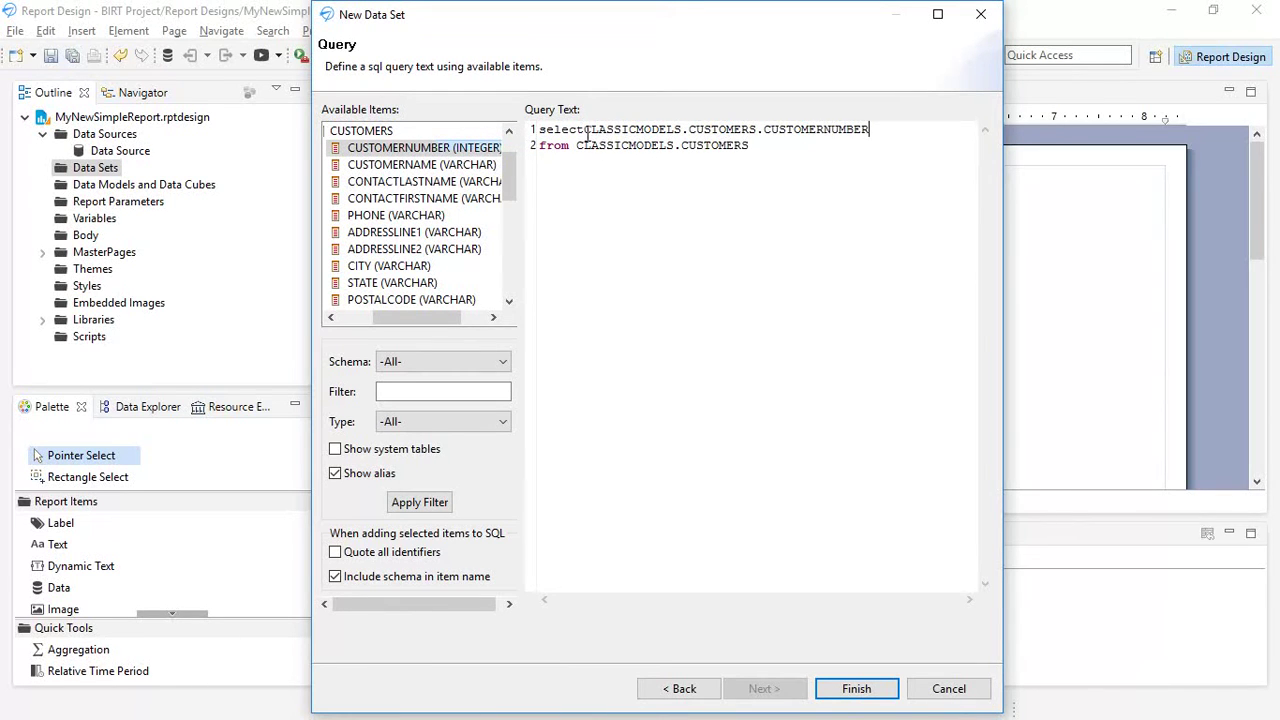
click(877, 130)
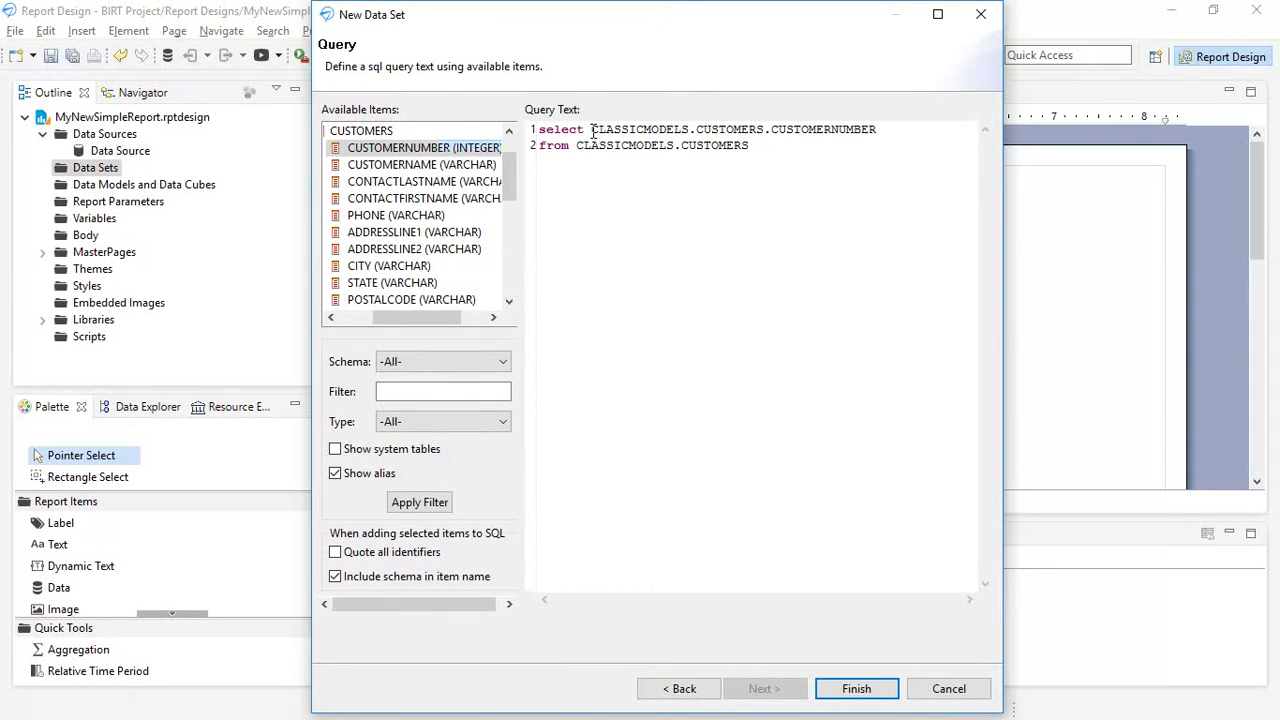
drag(590, 129, 771, 130)
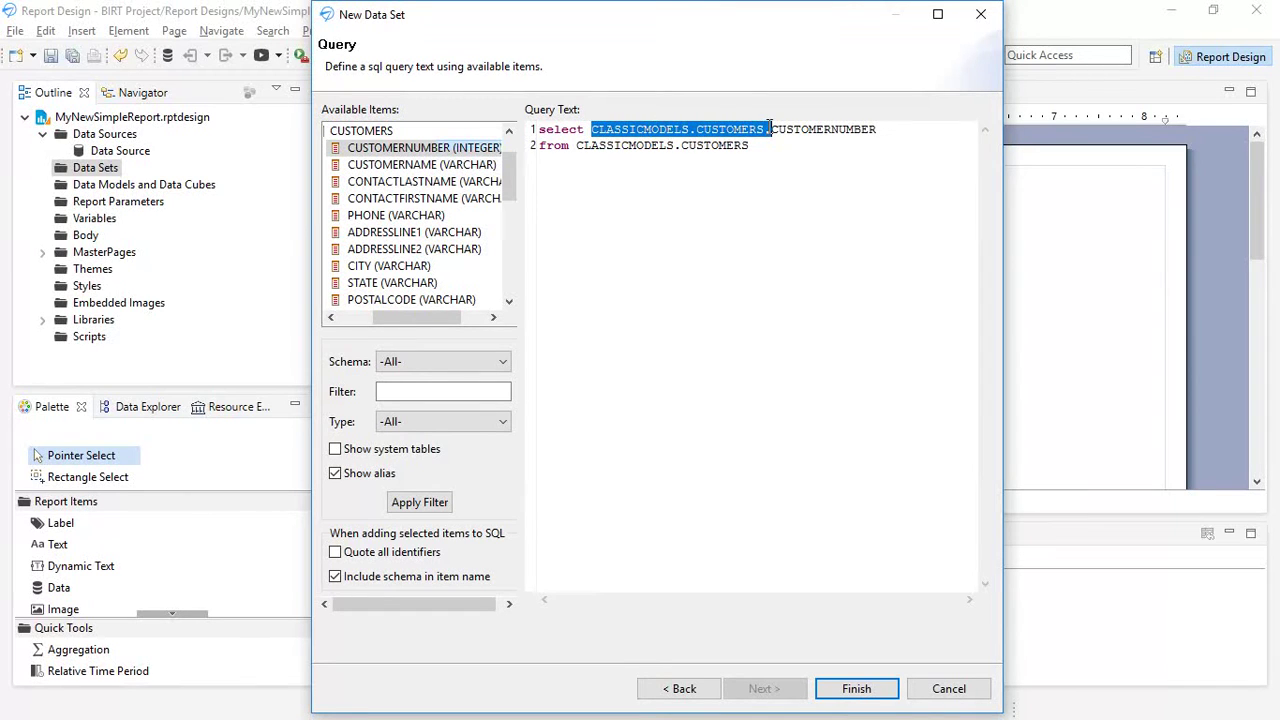
click(910, 130)
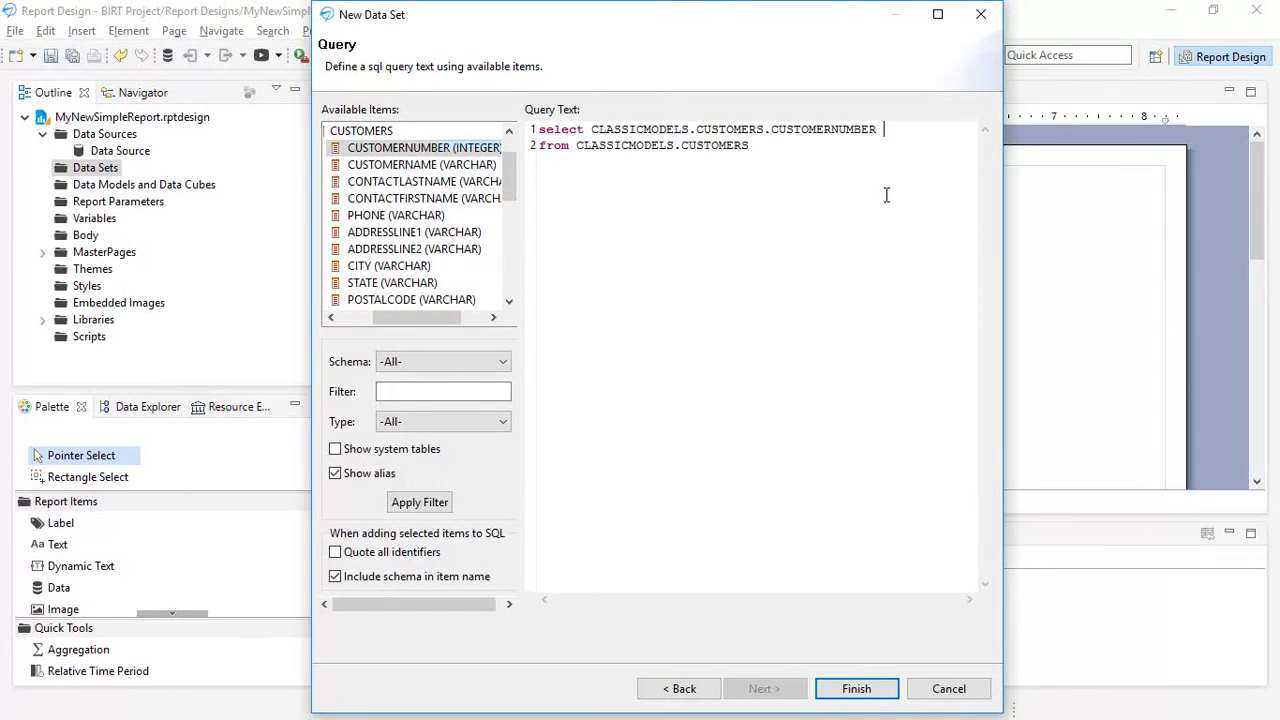
Append the columns CustomerName, ContactLastName, ContactFirstname and Phone to the select clause, separated by commas
text(,)
text(CustomerName, )
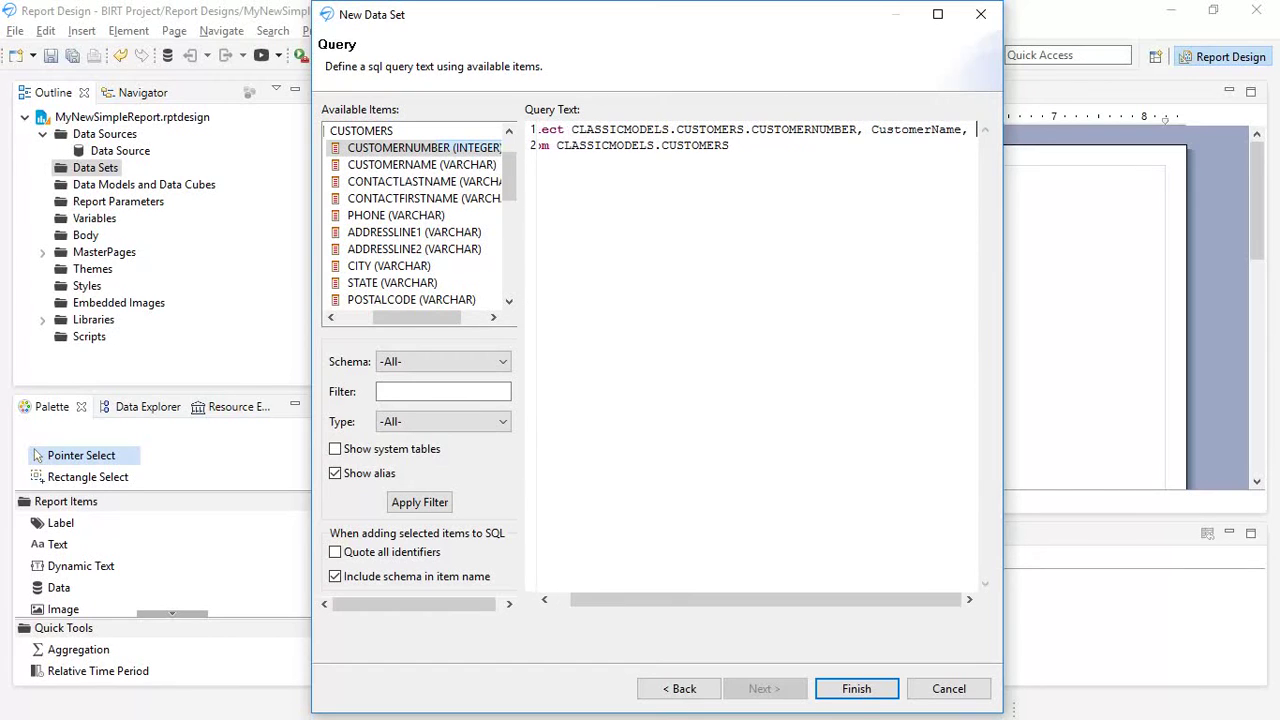
text(Co)
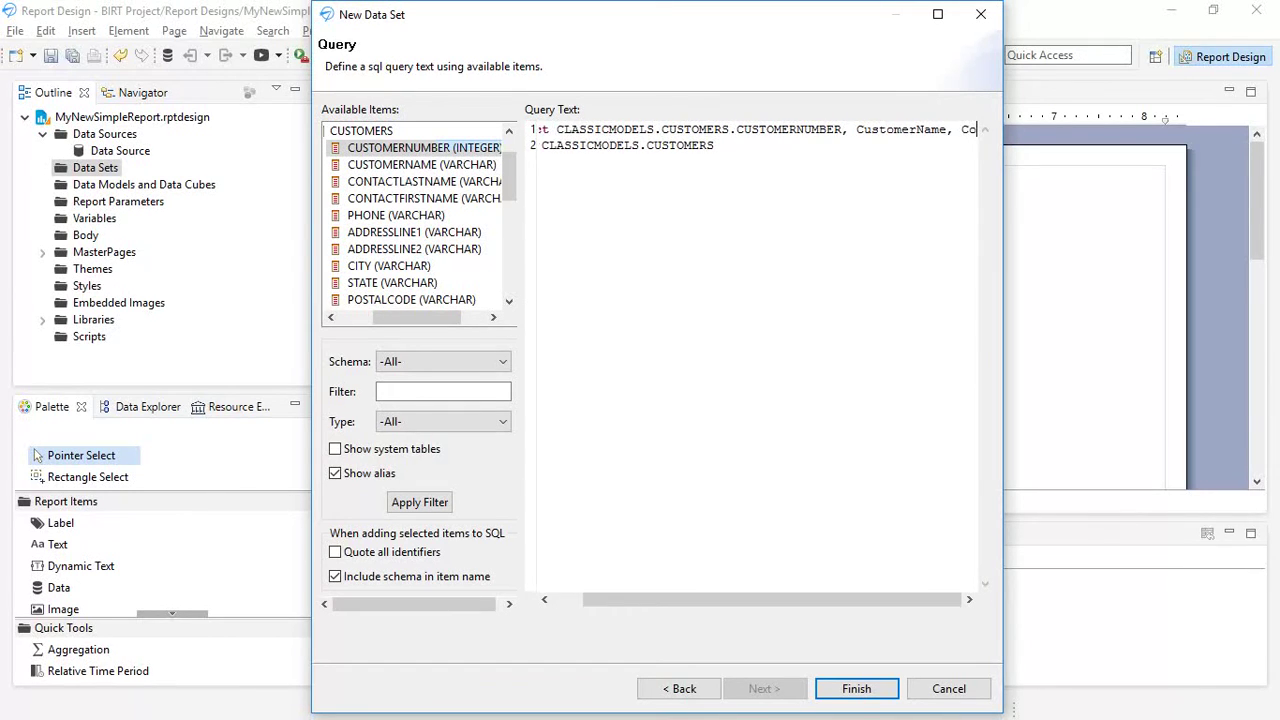
text(ntactLastName)
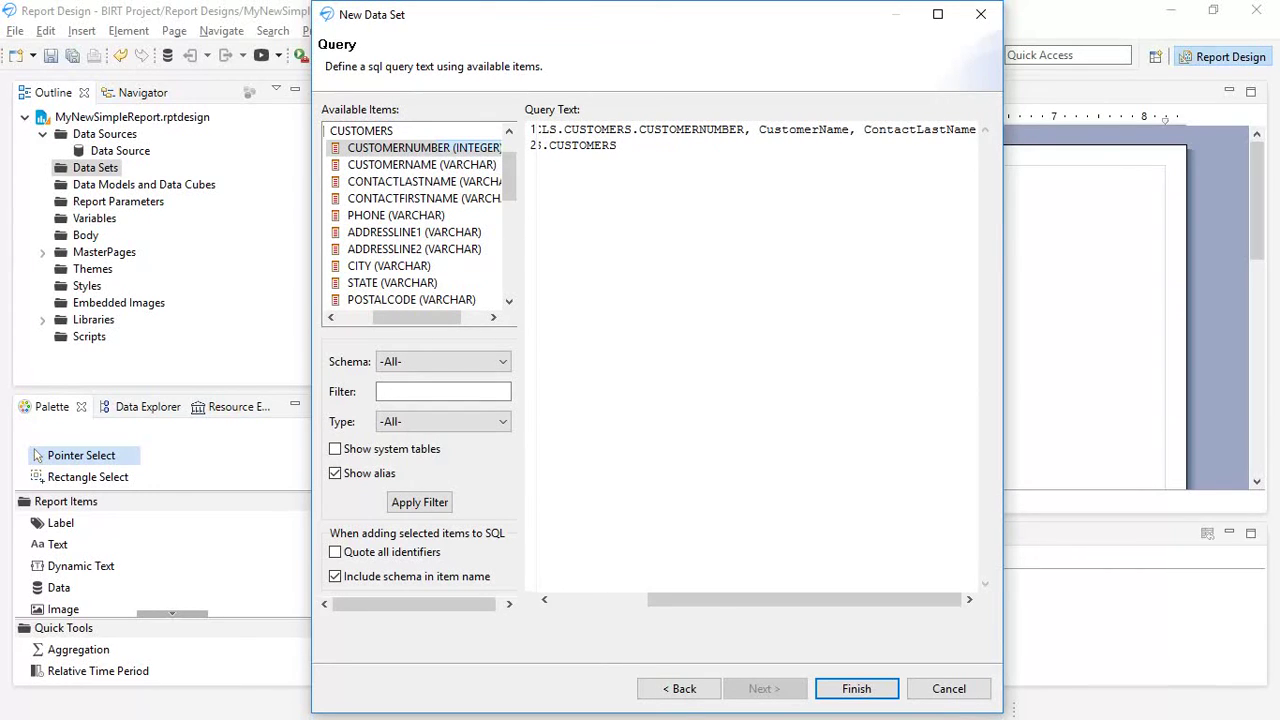
text(, )
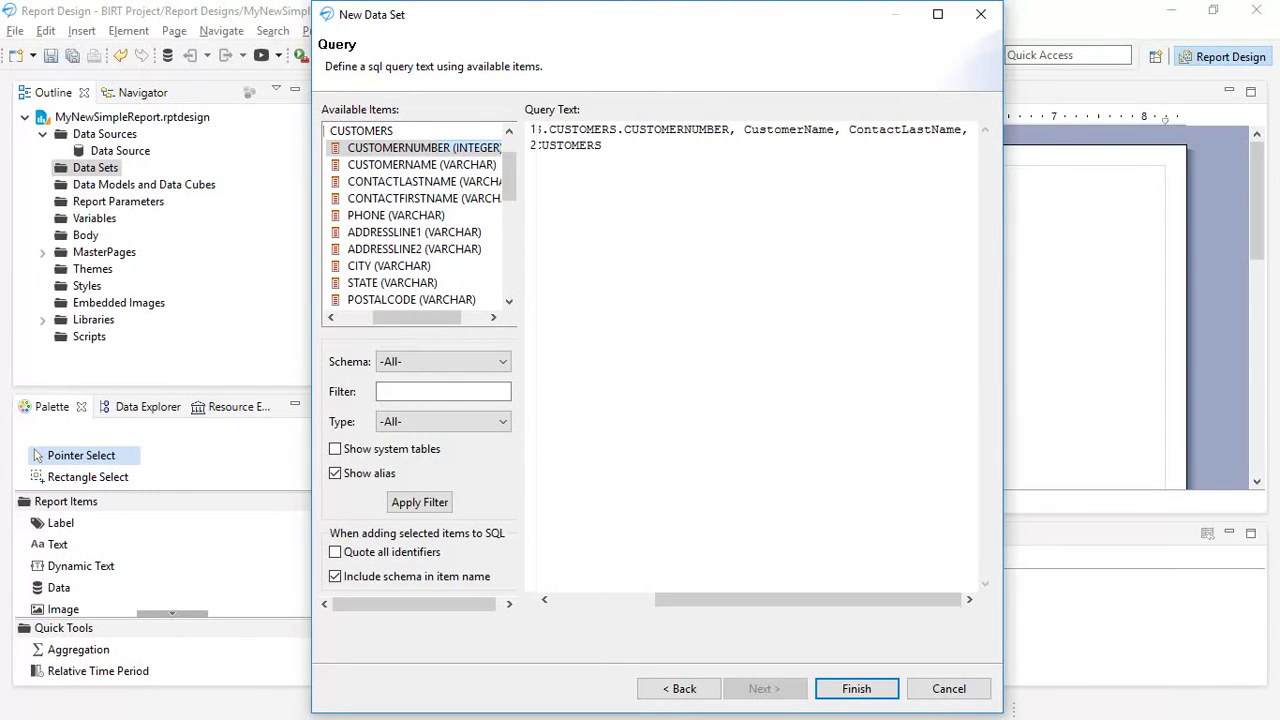
text(Co)
text(ntac)
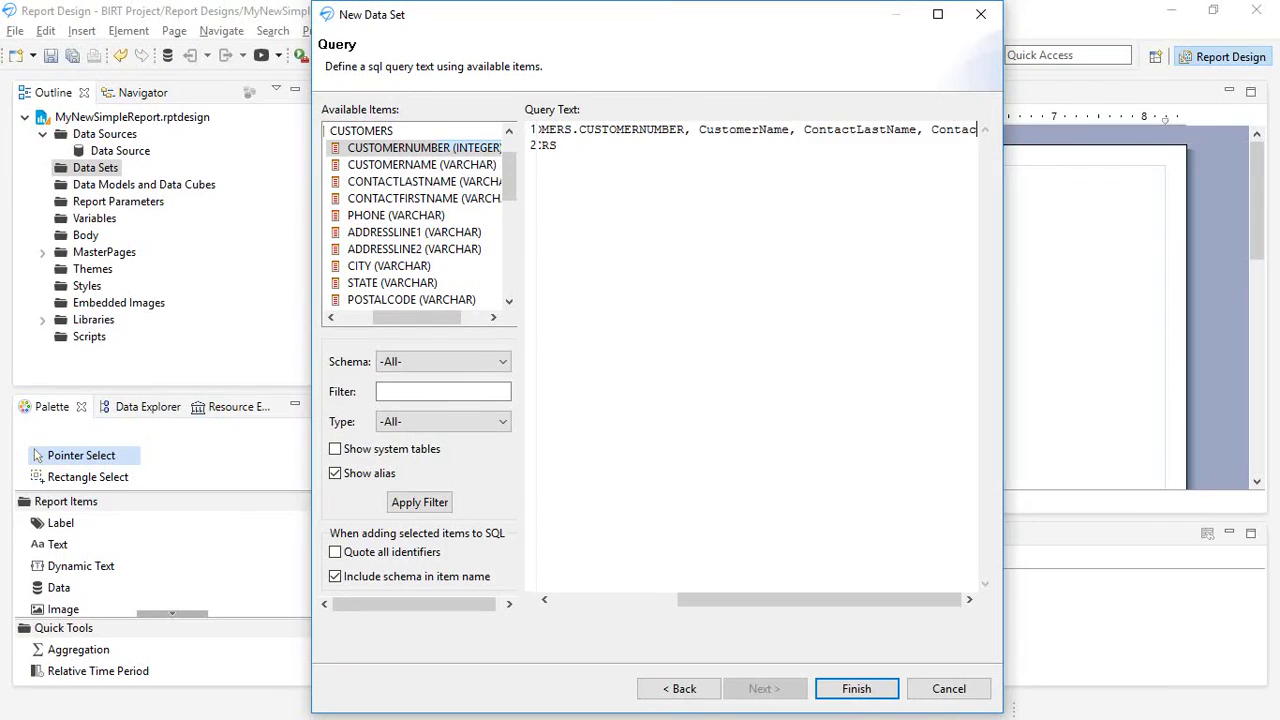
text(tFirstna)
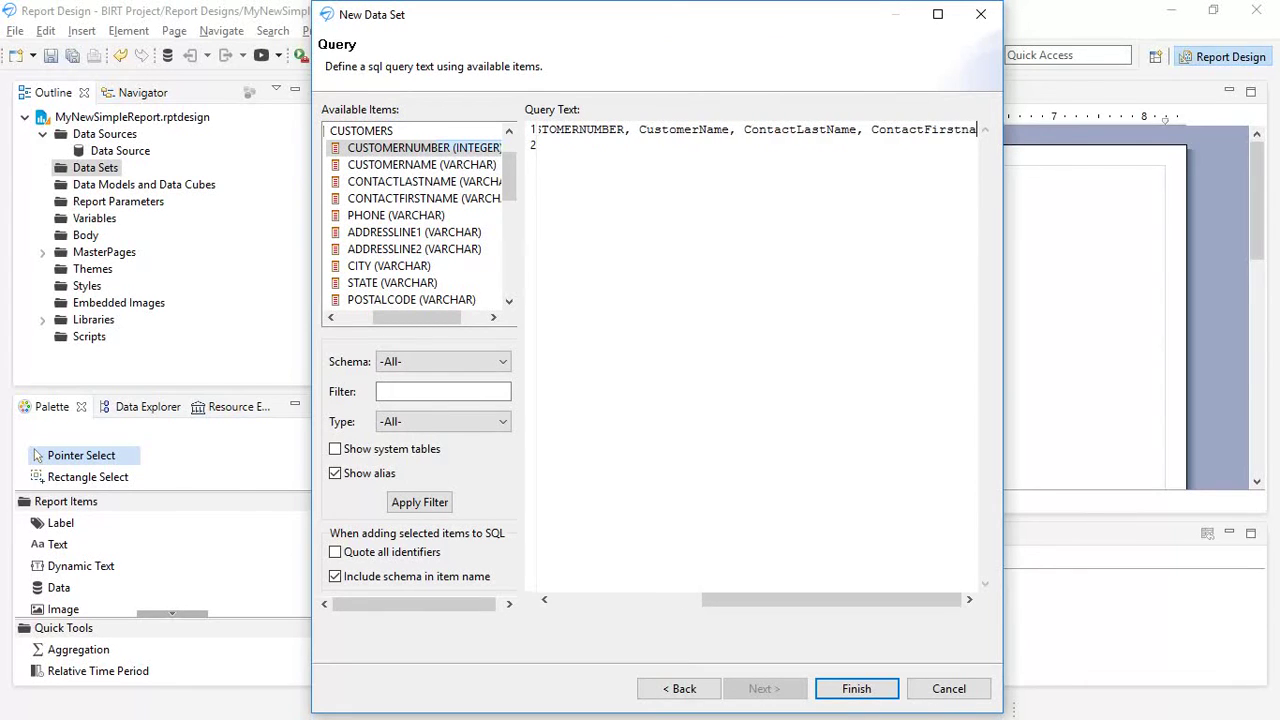
text(me, )
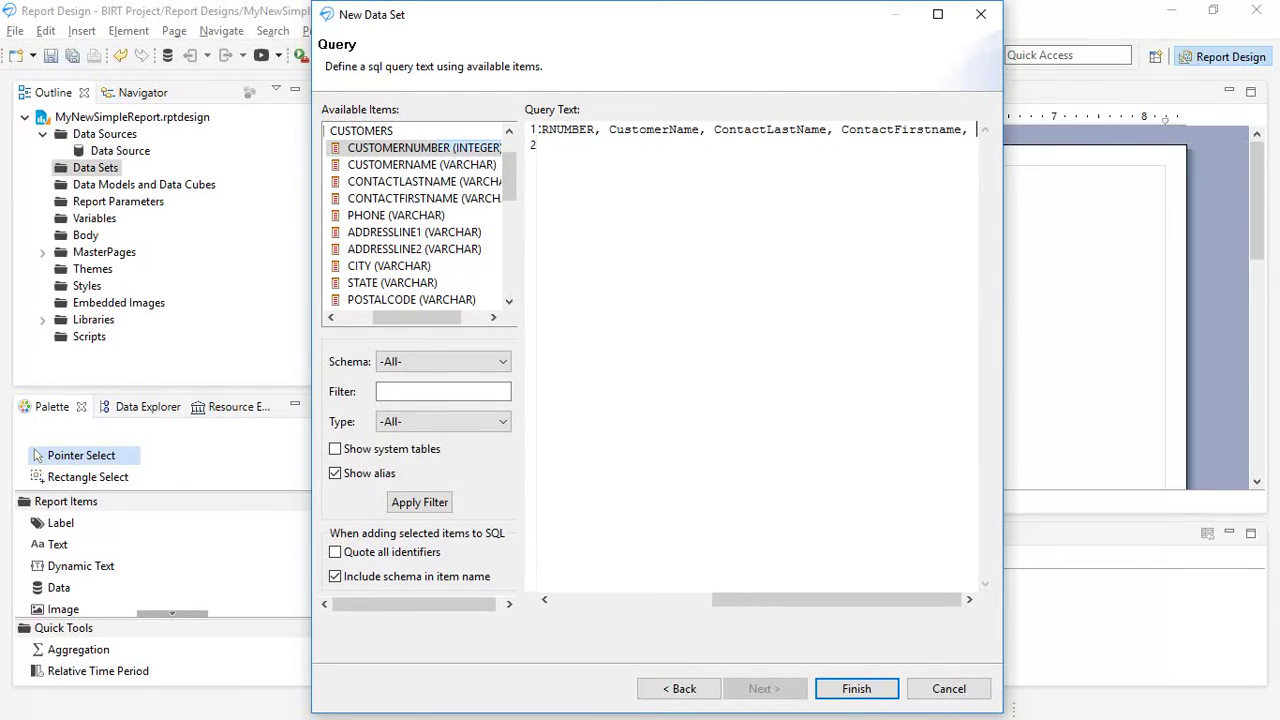
text(Phone)
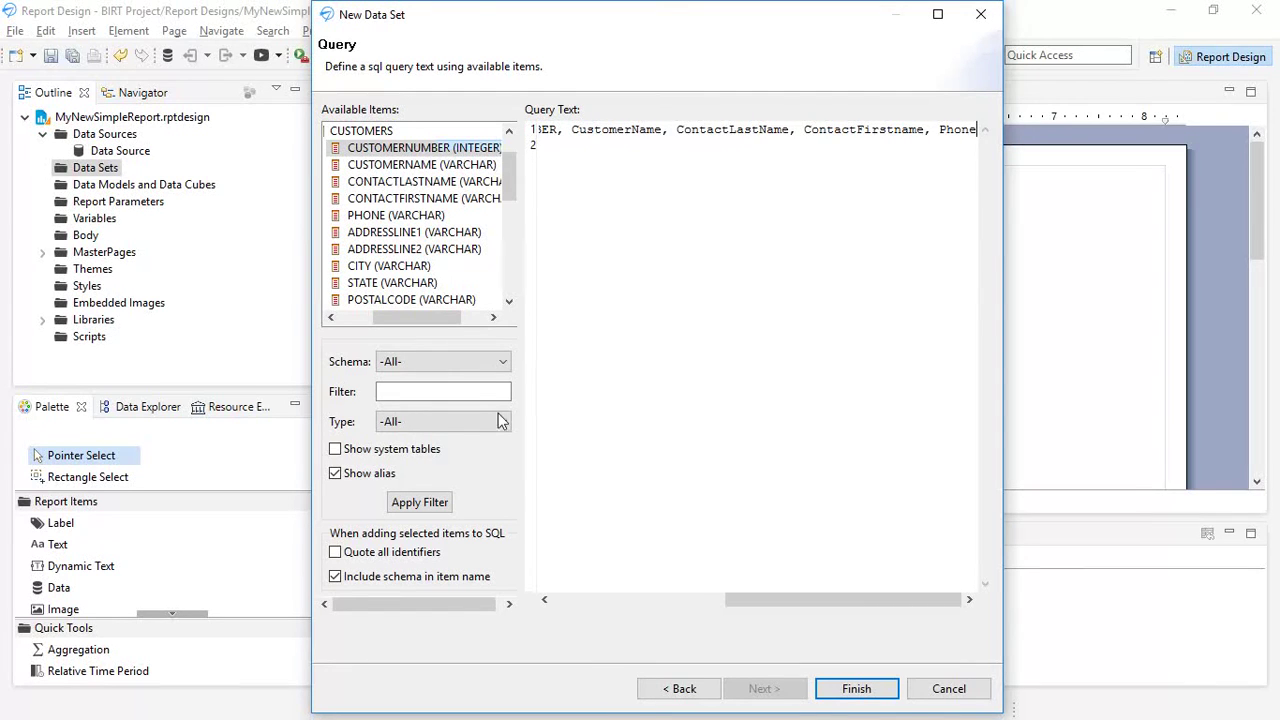
Append the CreditLimit column to the end of the select clause, separated by a comma, and finish the data set query
drag(507, 174, 507, 232)
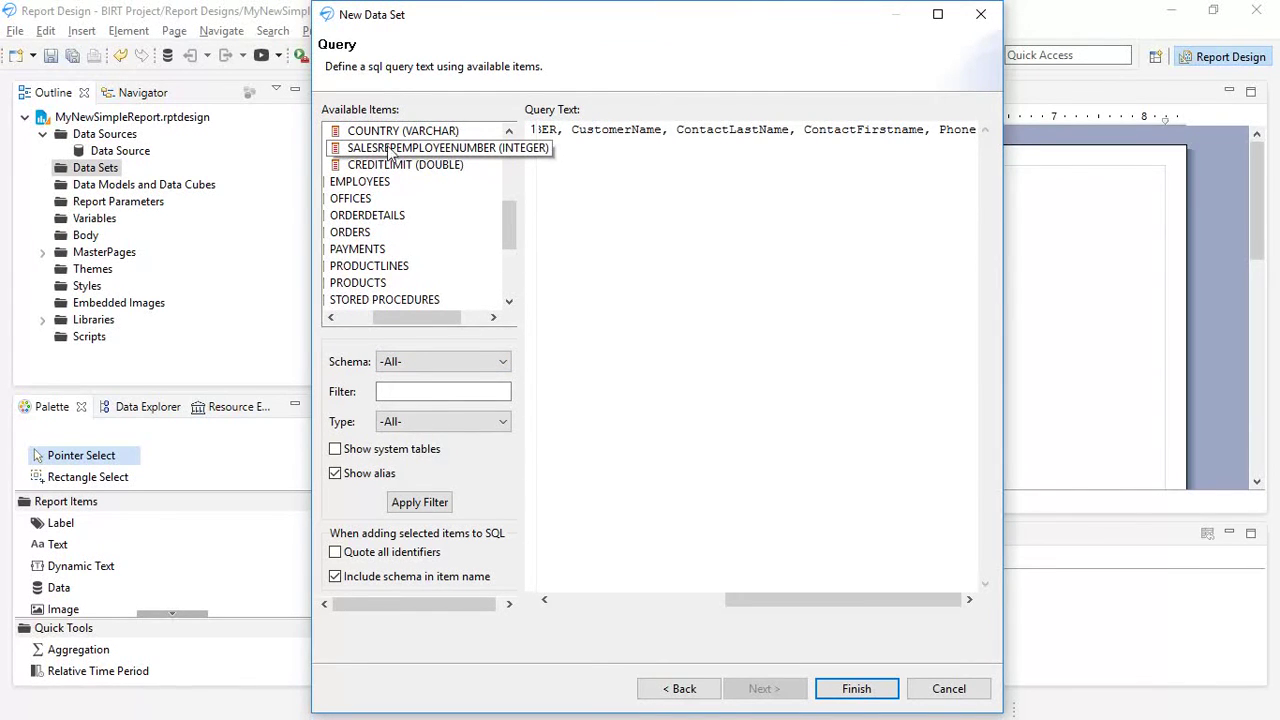
key(Return)
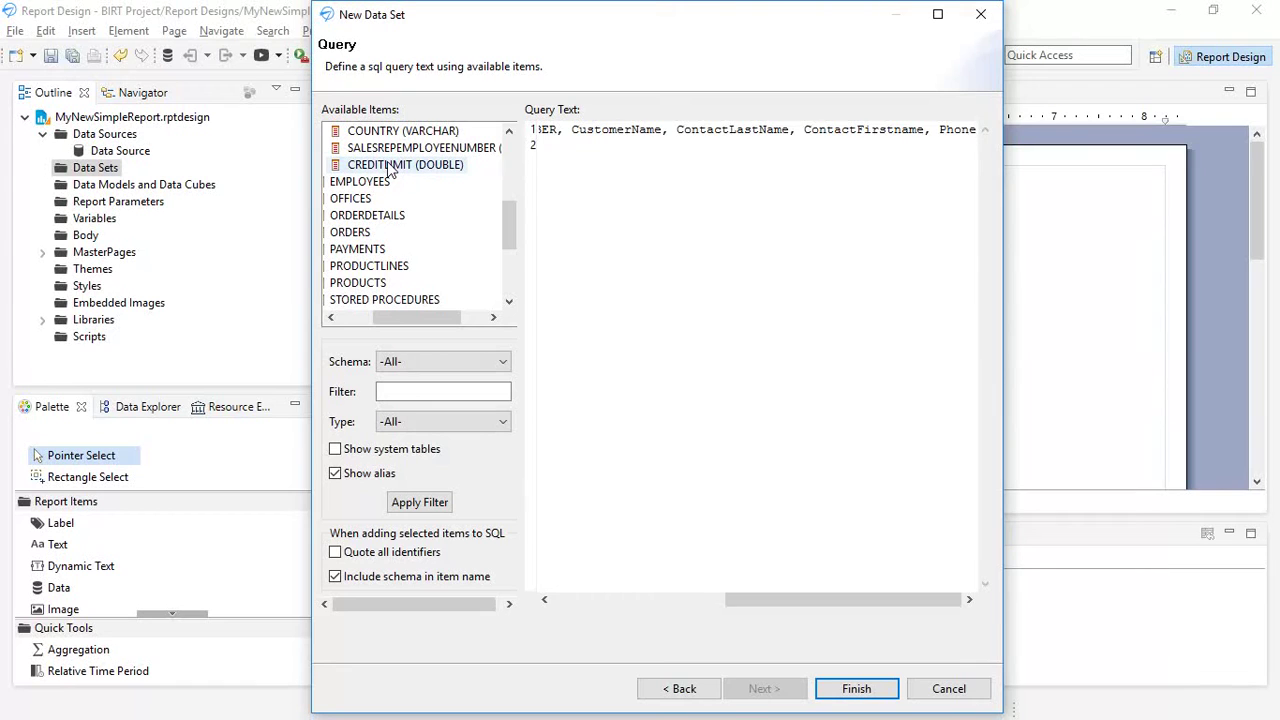
text(, )
text(Cred)
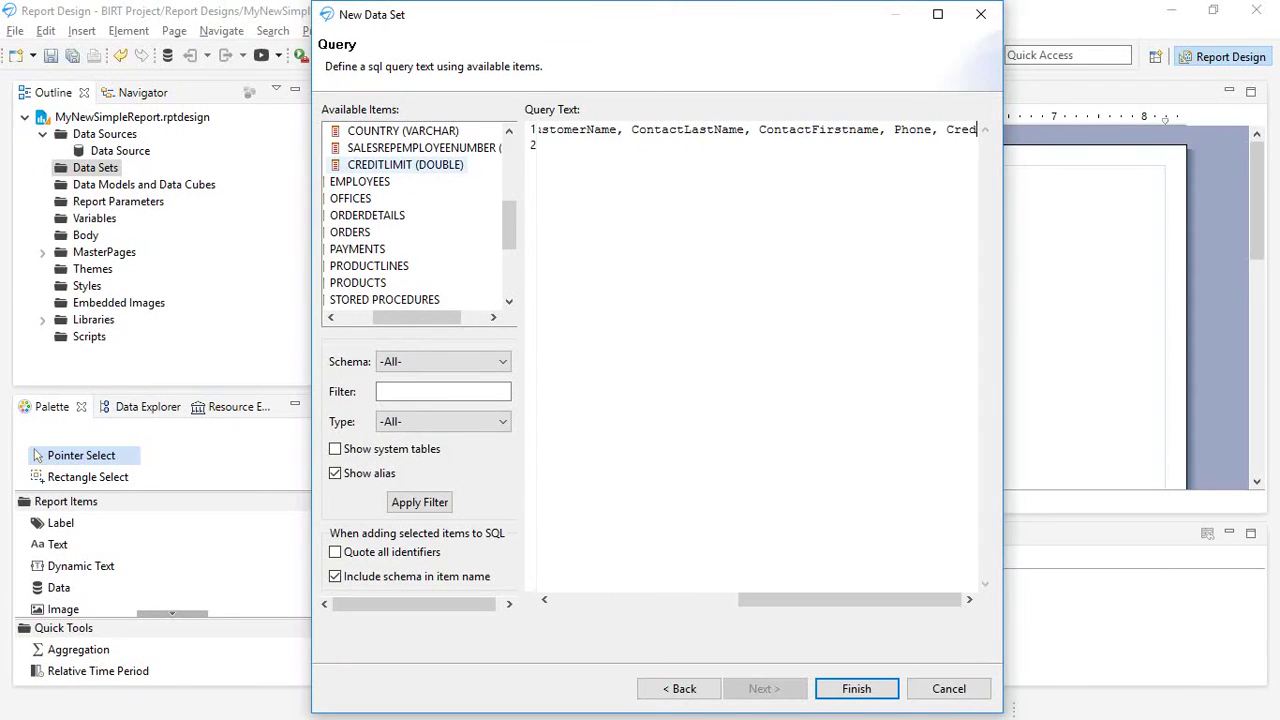
text(itLimit)
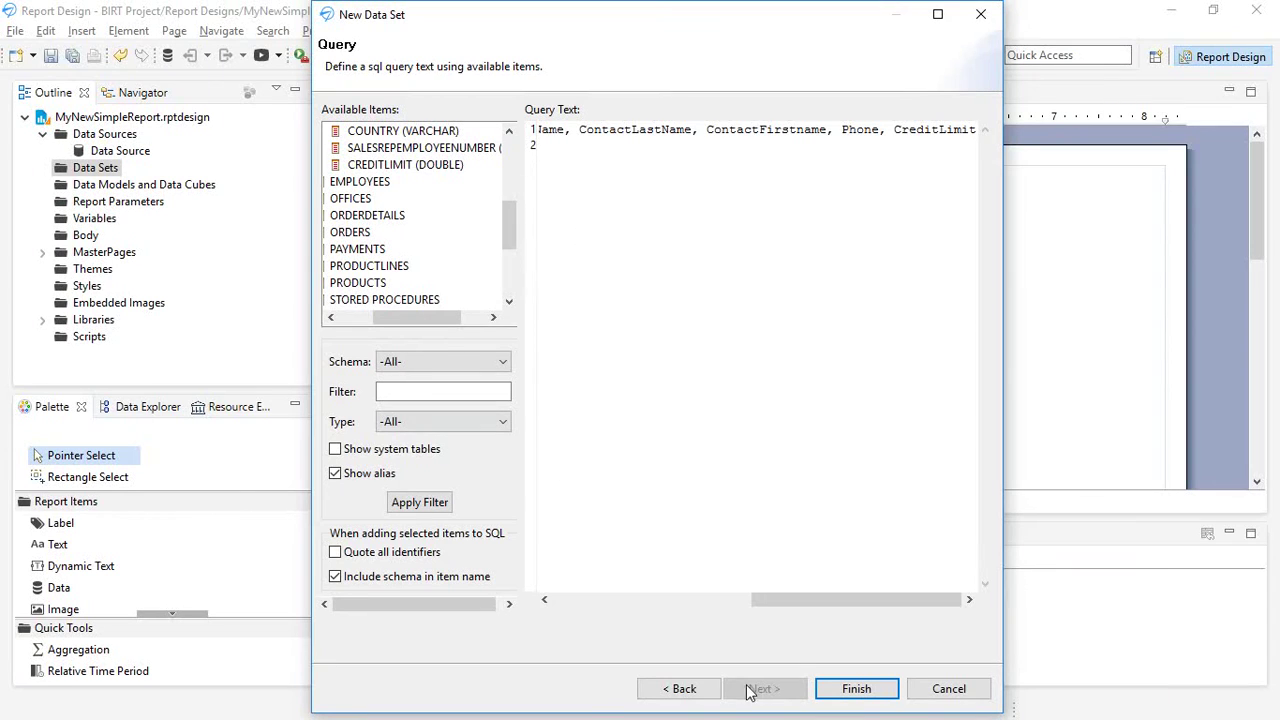
click(857, 689)
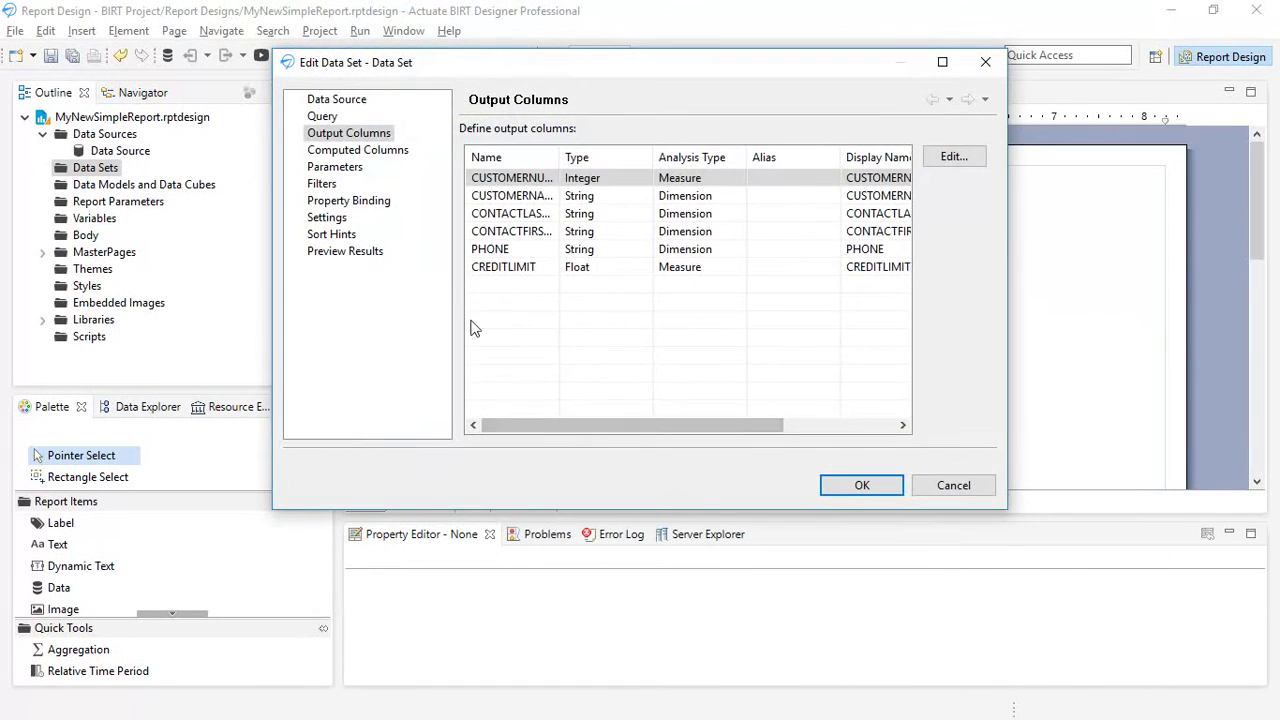
Preview the data set's query results and accept the data set definition
click(340, 251)
drag(641, 390, 508, 377)
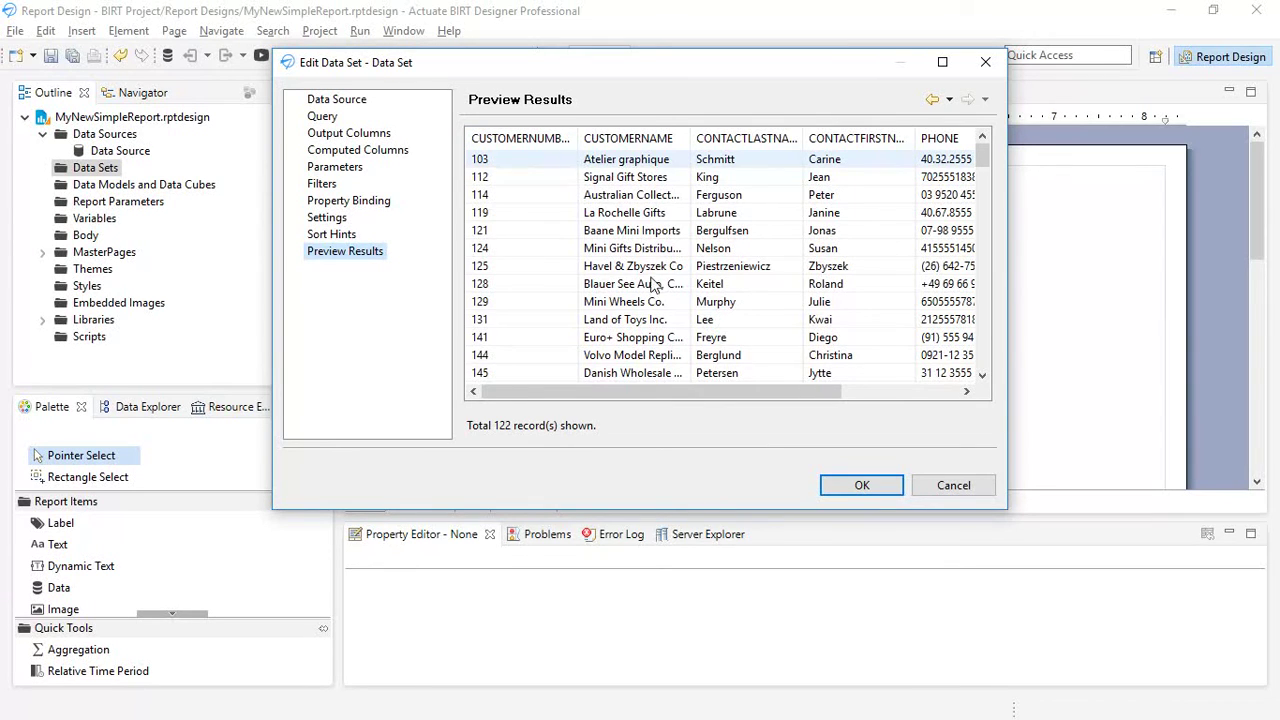
click(862, 486)
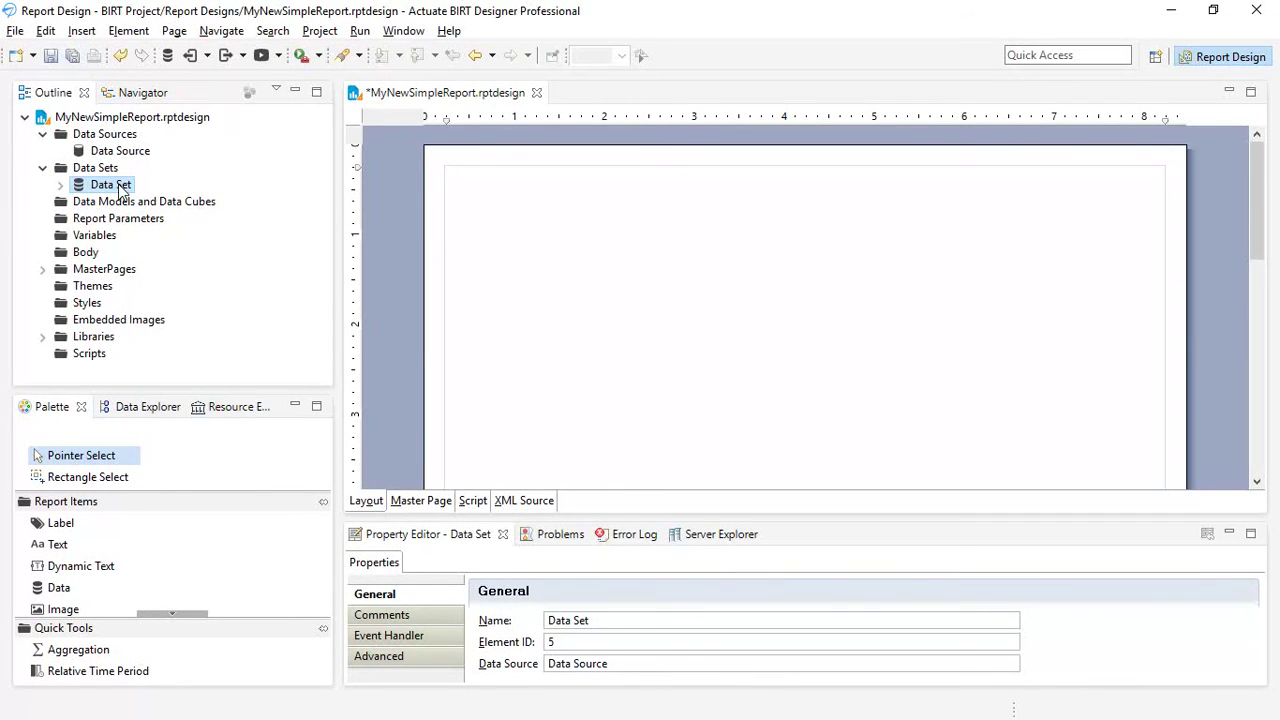
Insert Data Set into the report layout as a table, binding every column except CUSTOMERNUMBER
drag(96, 189, 480, 214)
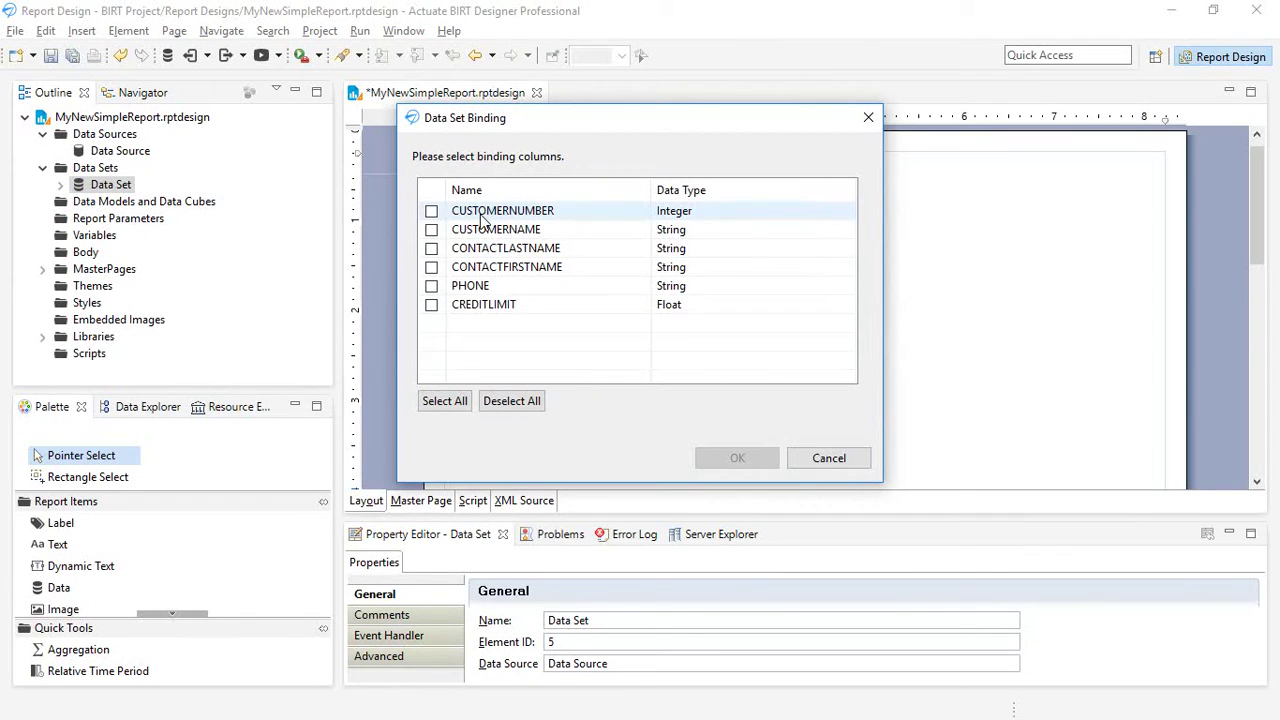
click(450, 401)
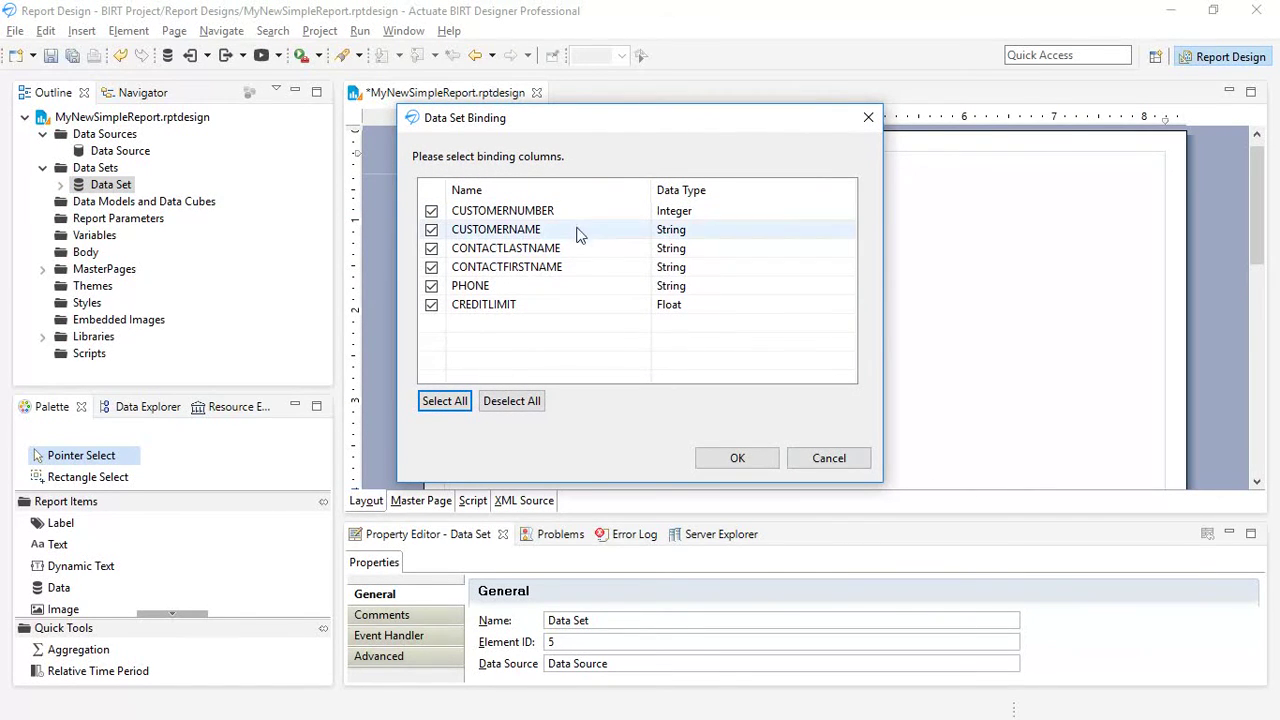
click(461, 218)
click(432, 212)
click(737, 458)
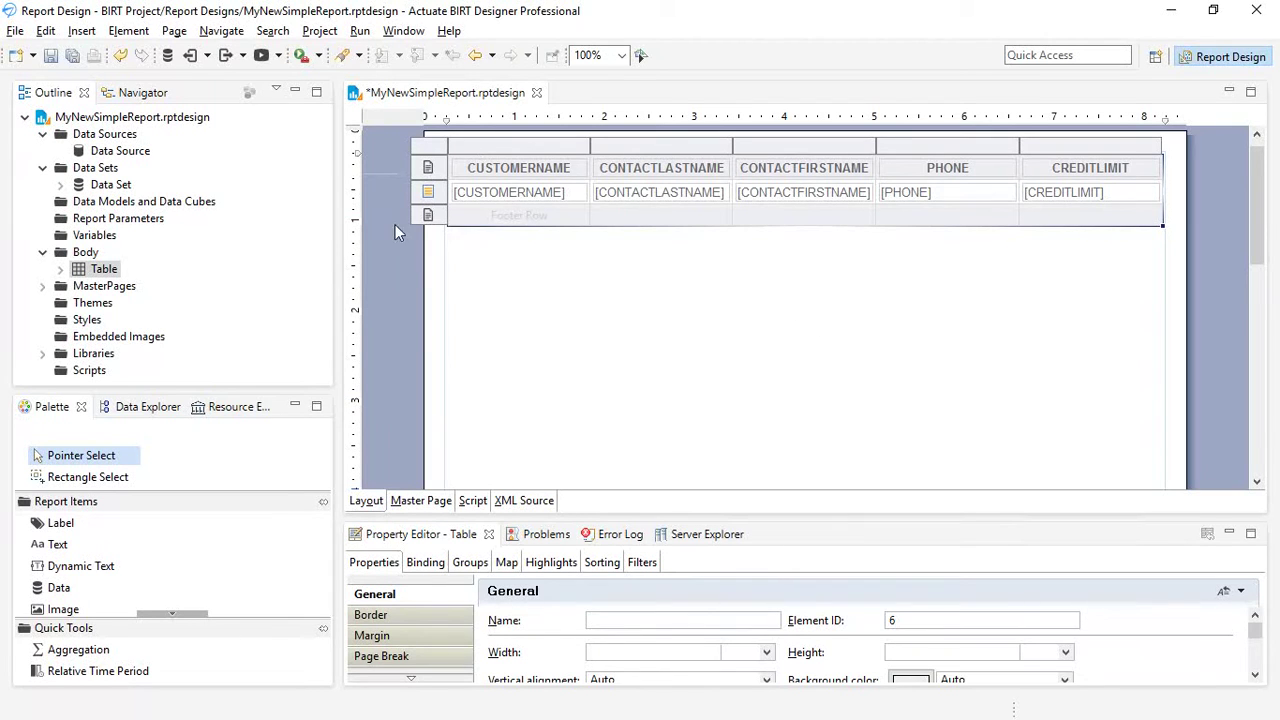
View the report with its customer table in the web viewer, then close the viewer
click(262, 56)
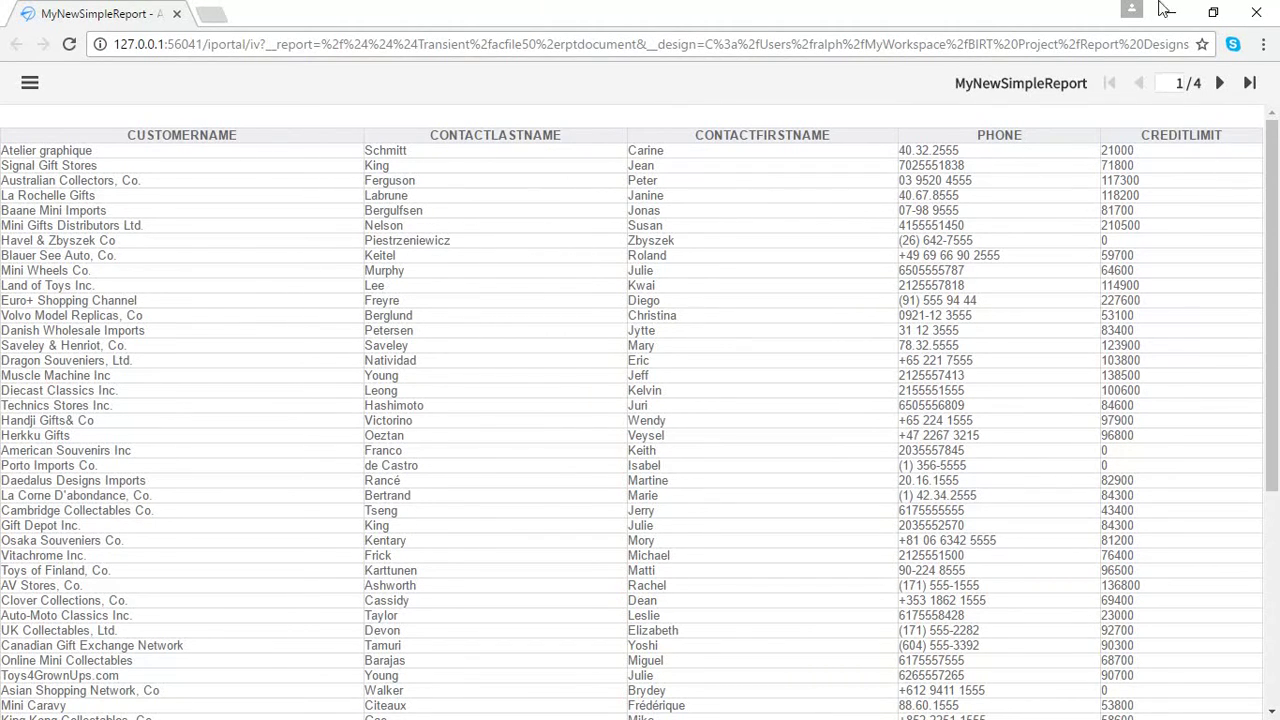
click(1256, 13)
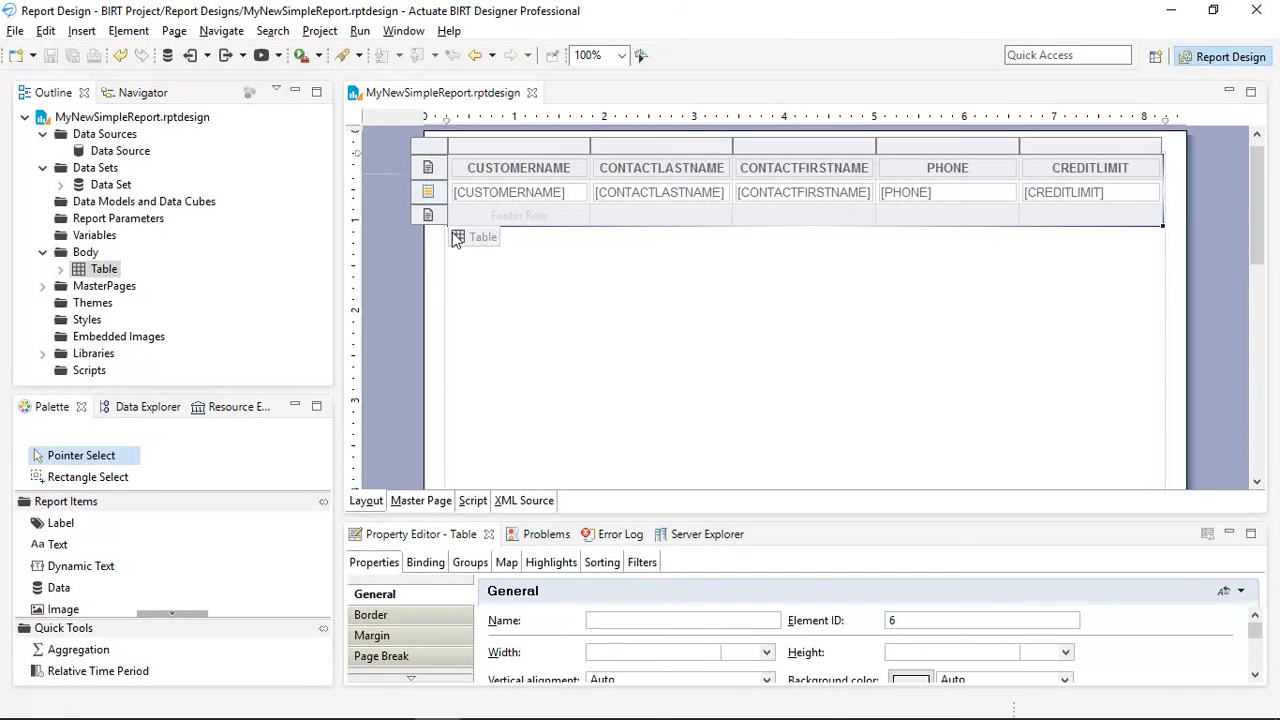
Start a new highlight on the table's detail row with the condition expression row.__rownum%2, built from the RowNum column binding
click(429, 193)
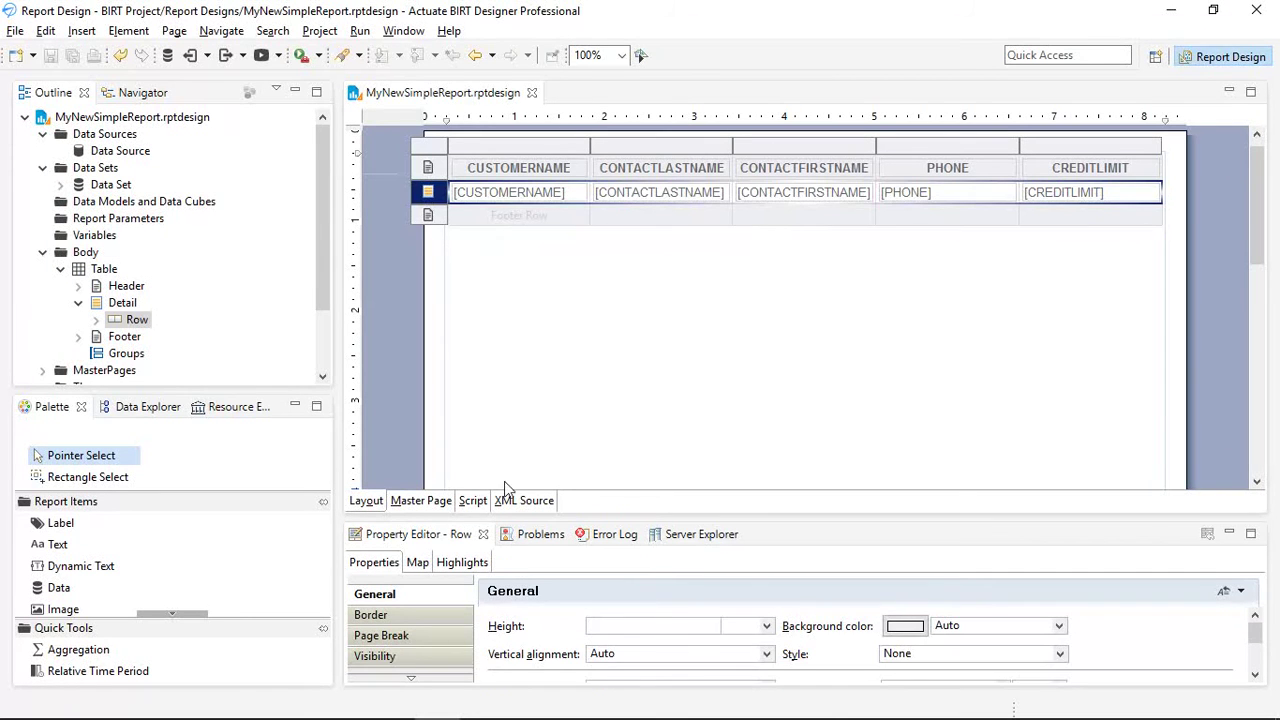
click(465, 566)
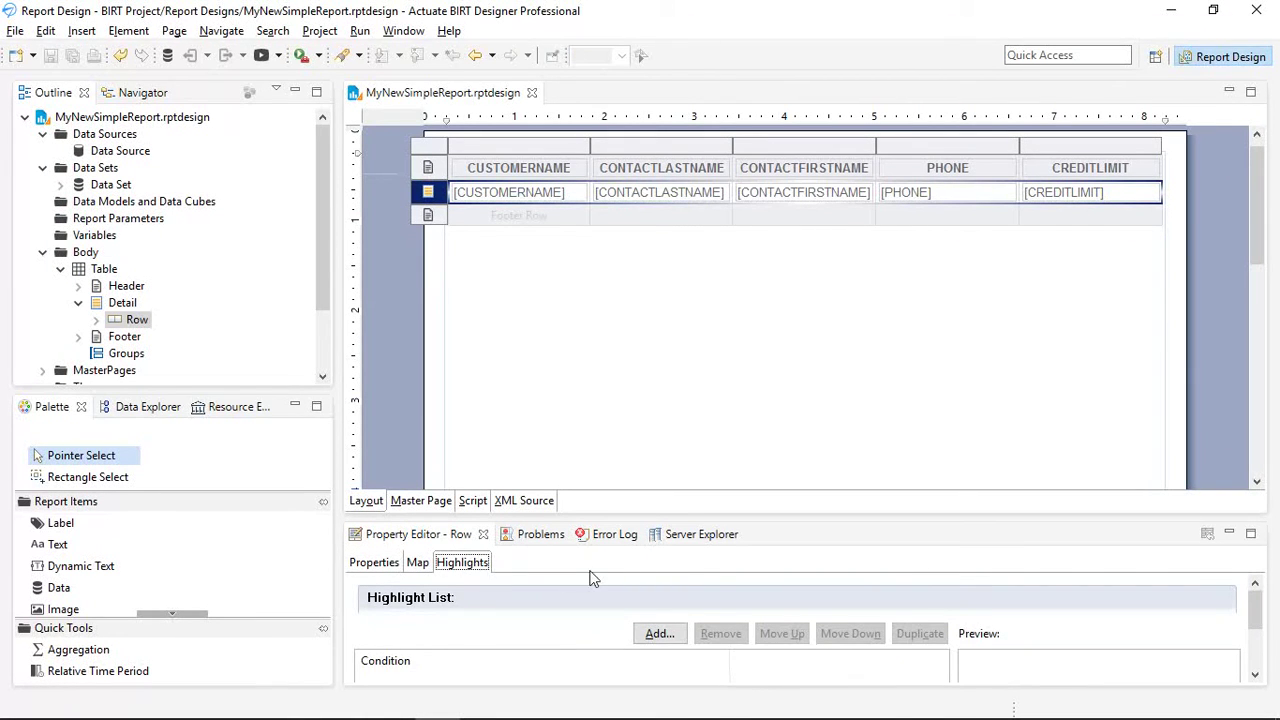
click(660, 634)
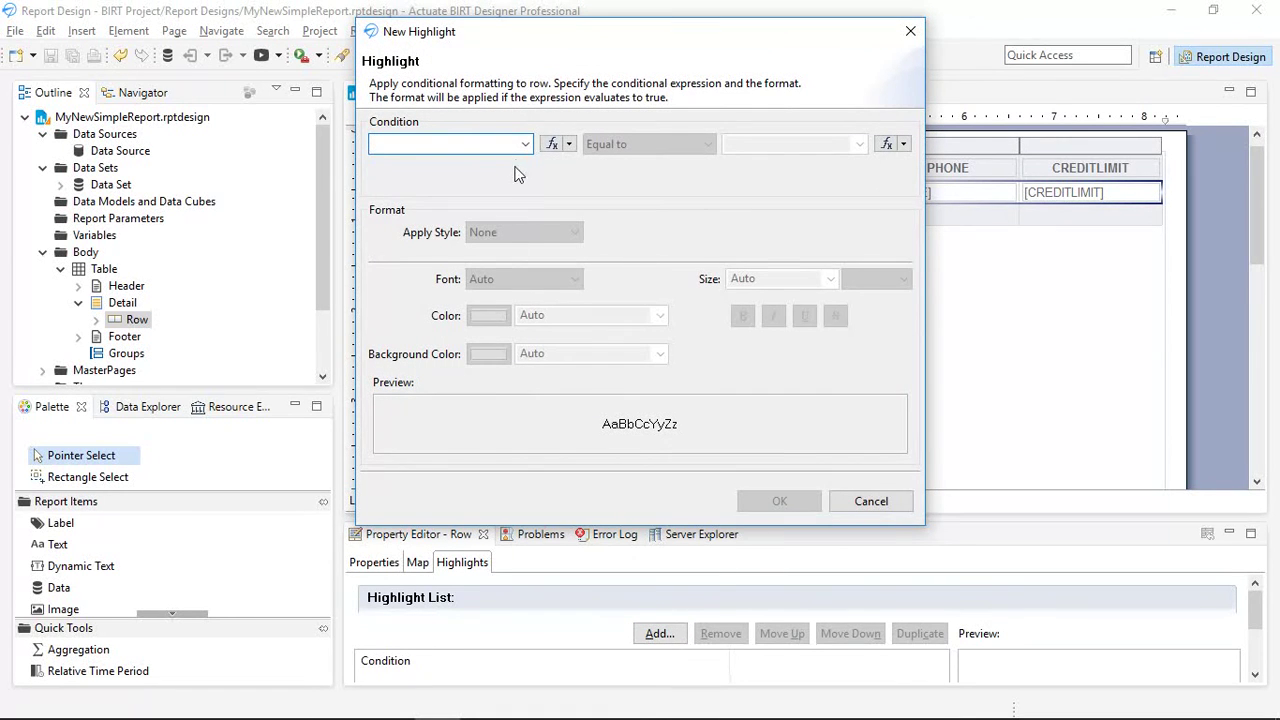
click(552, 144)
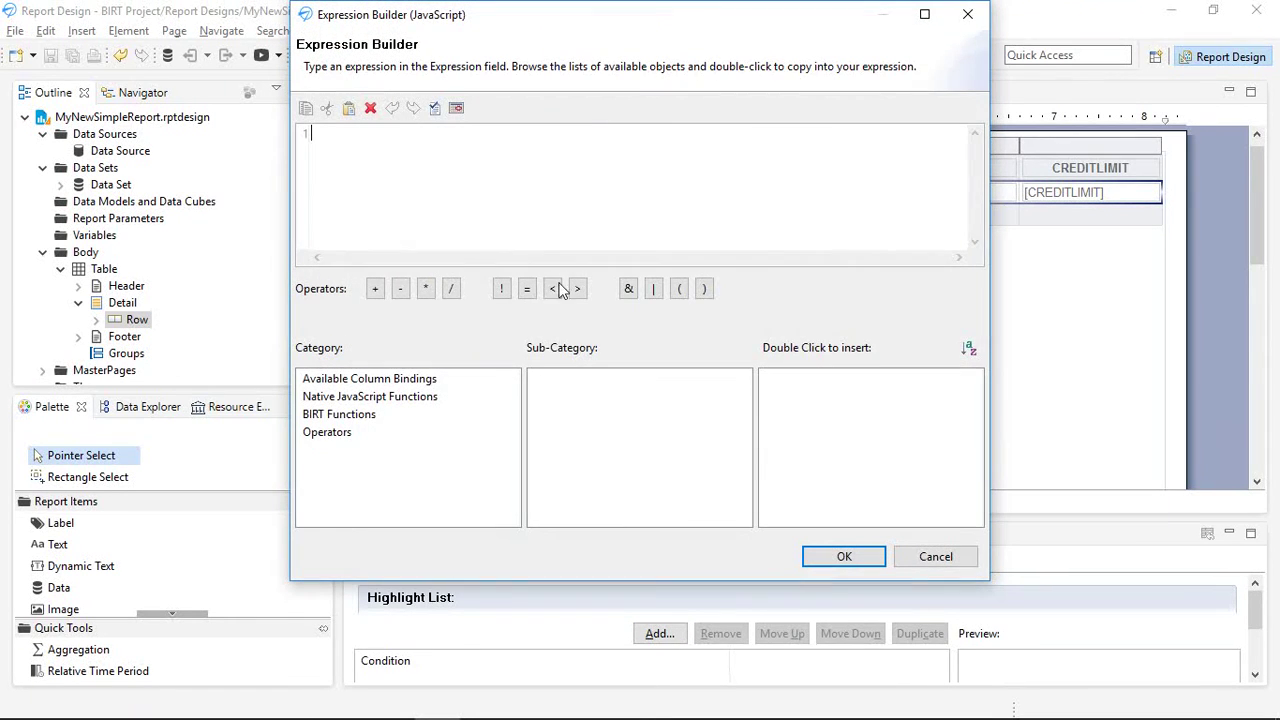
click(378, 379)
click(584, 384)
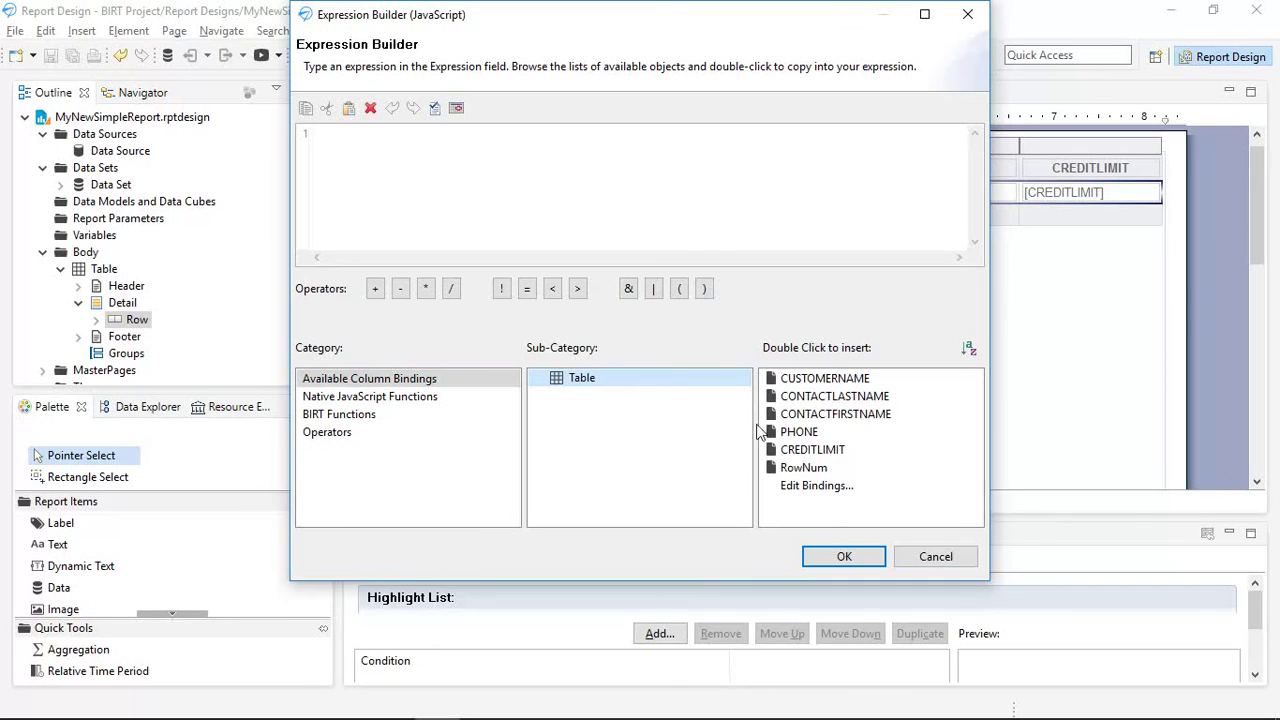
double_click(795, 468)
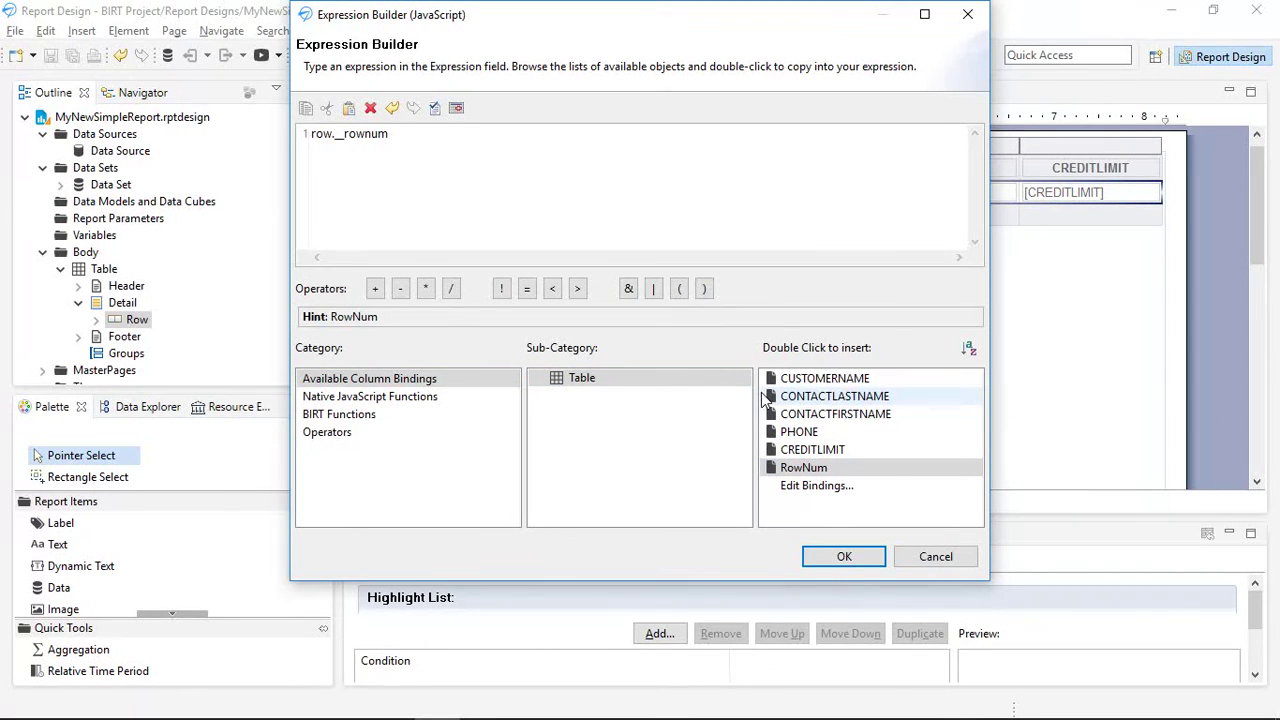
text(%2)
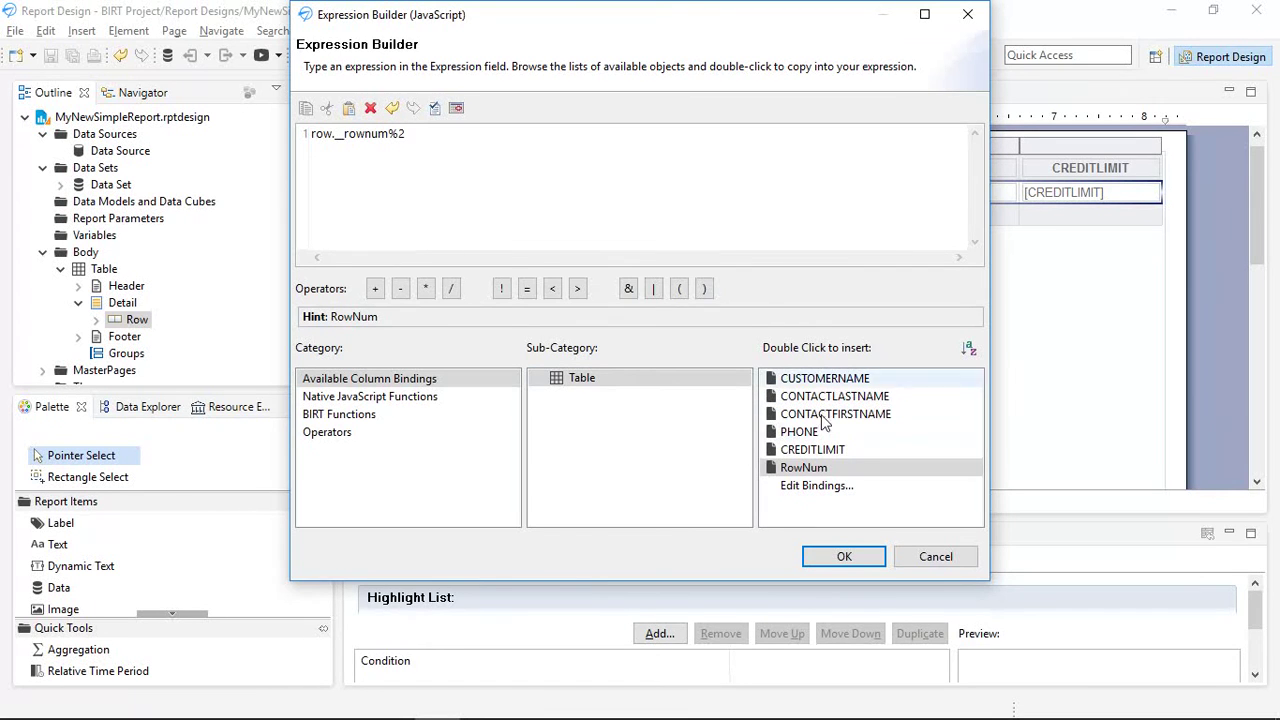
click(845, 558)
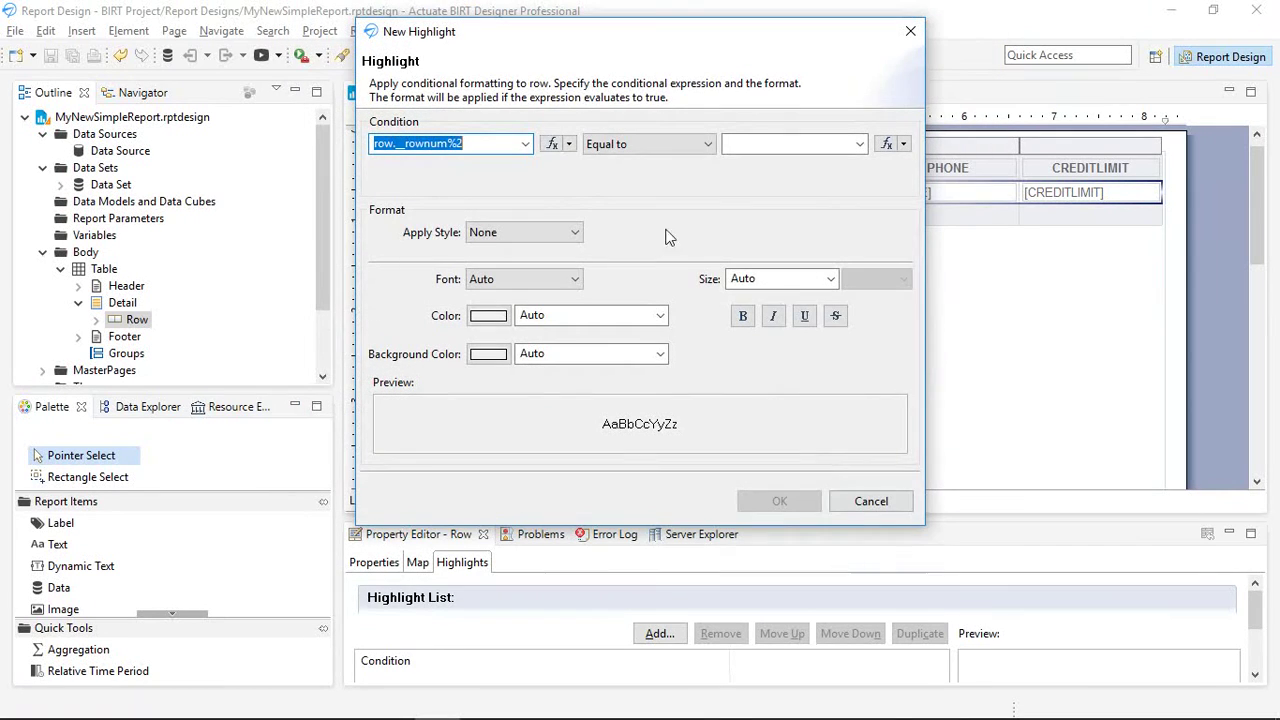
Complete the highlight condition as Equal to 0 and give matching rows the bright green background color #00FF80
click(795, 143)
text(0)
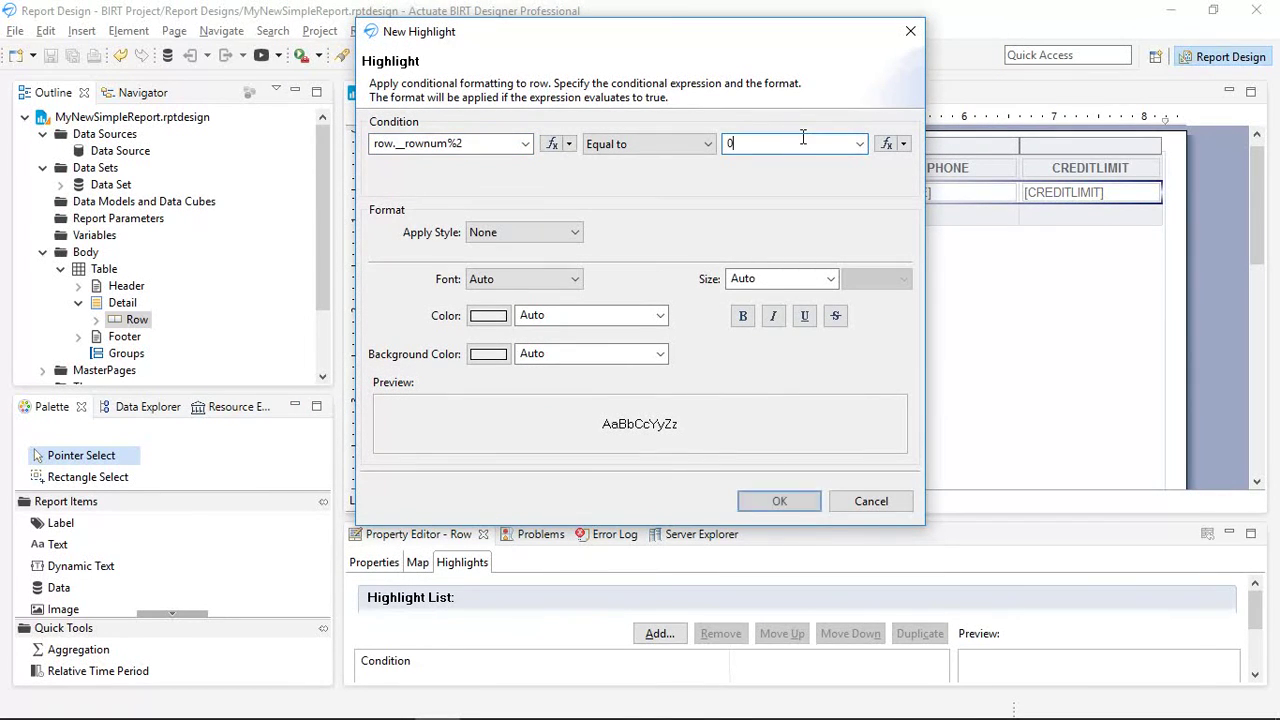
click(782, 503)
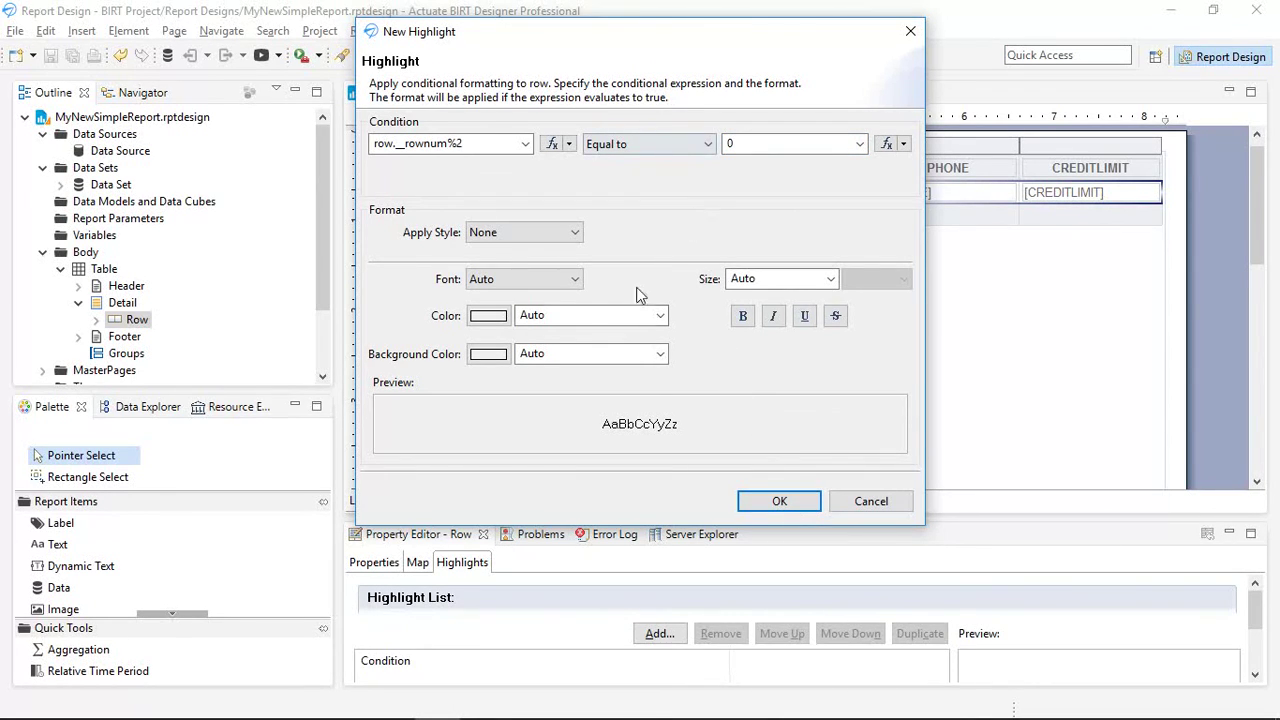
click(479, 355)
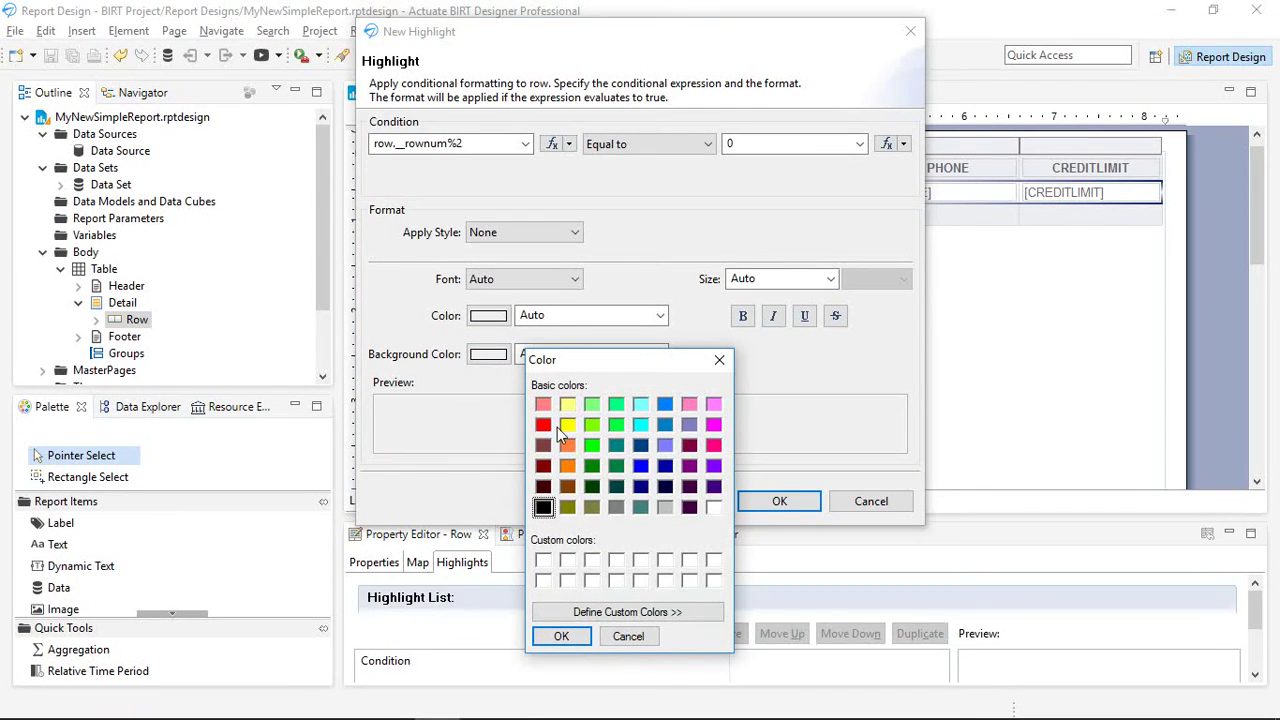
click(615, 405)
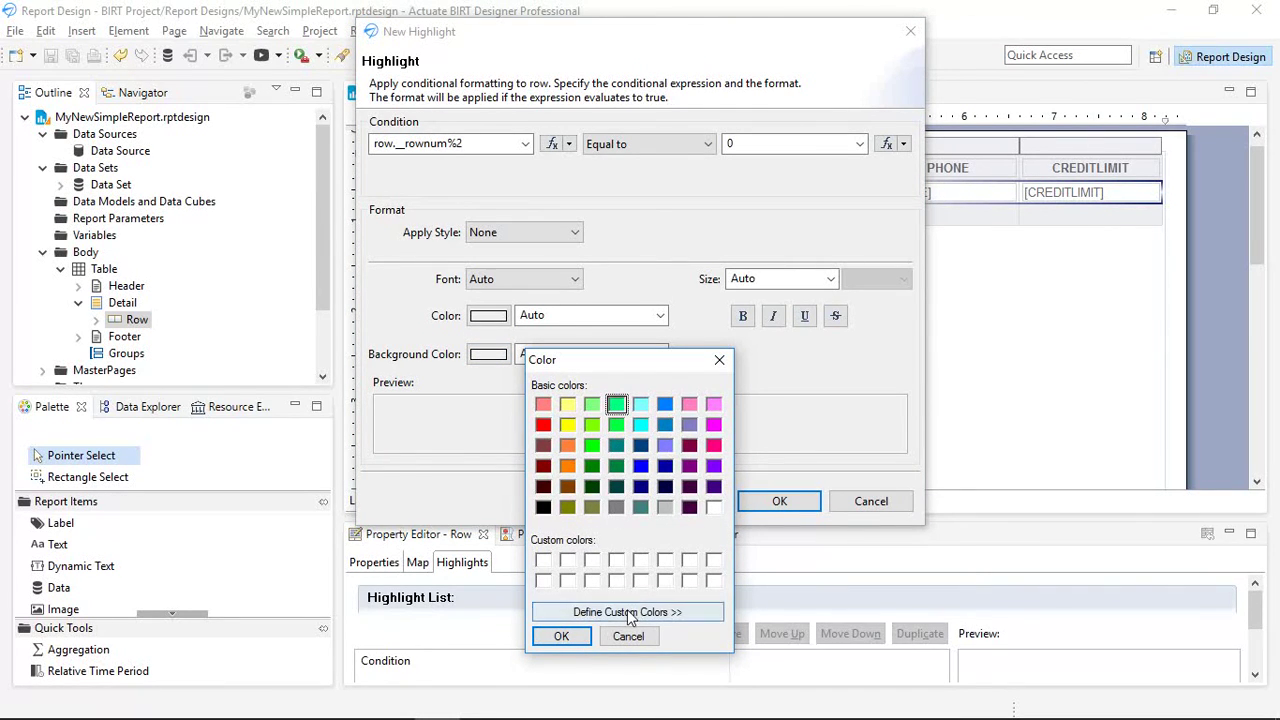
click(563, 636)
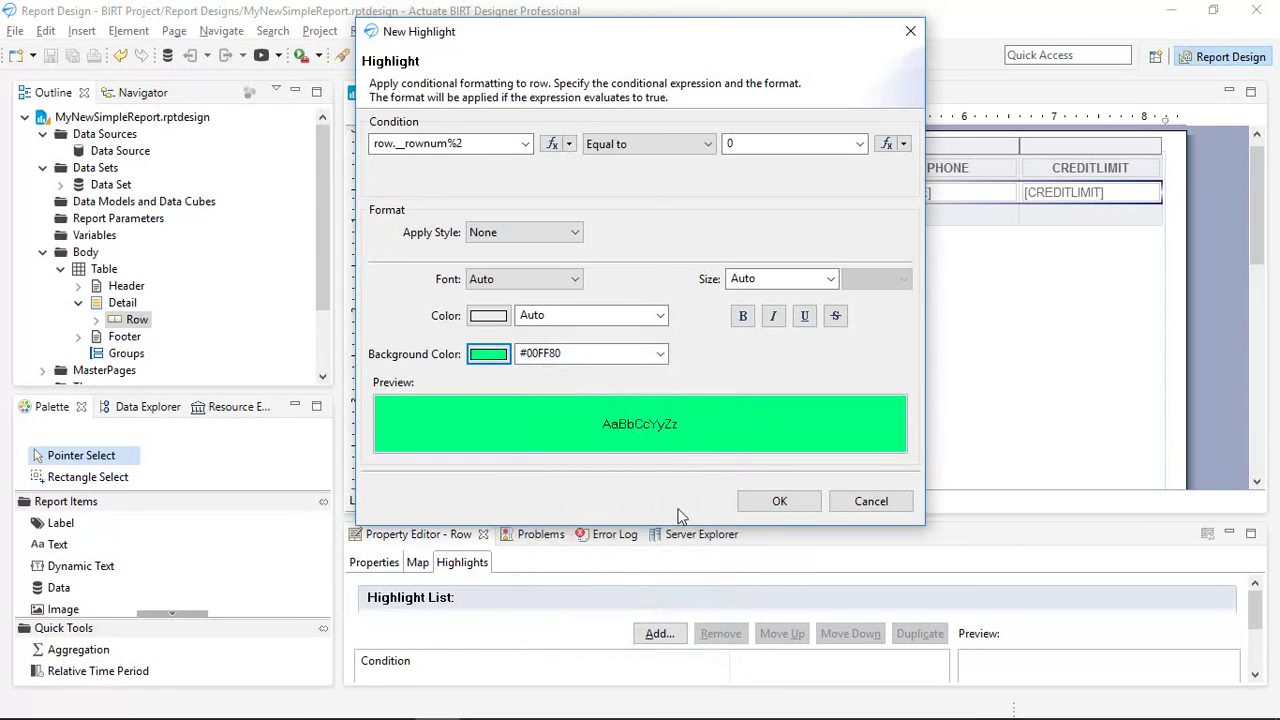
click(778, 501)
View the report in the web viewer to check the alternating row highlighting
click(267, 59)
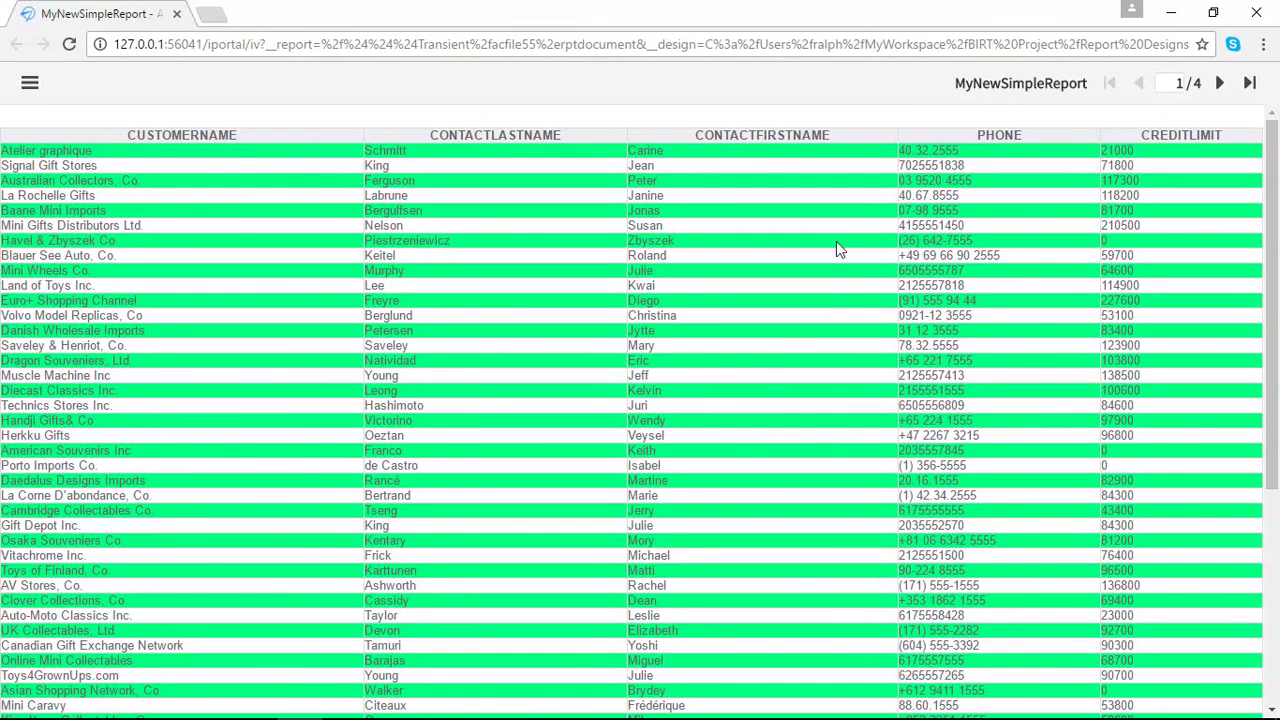
mouse_move(520, 718)
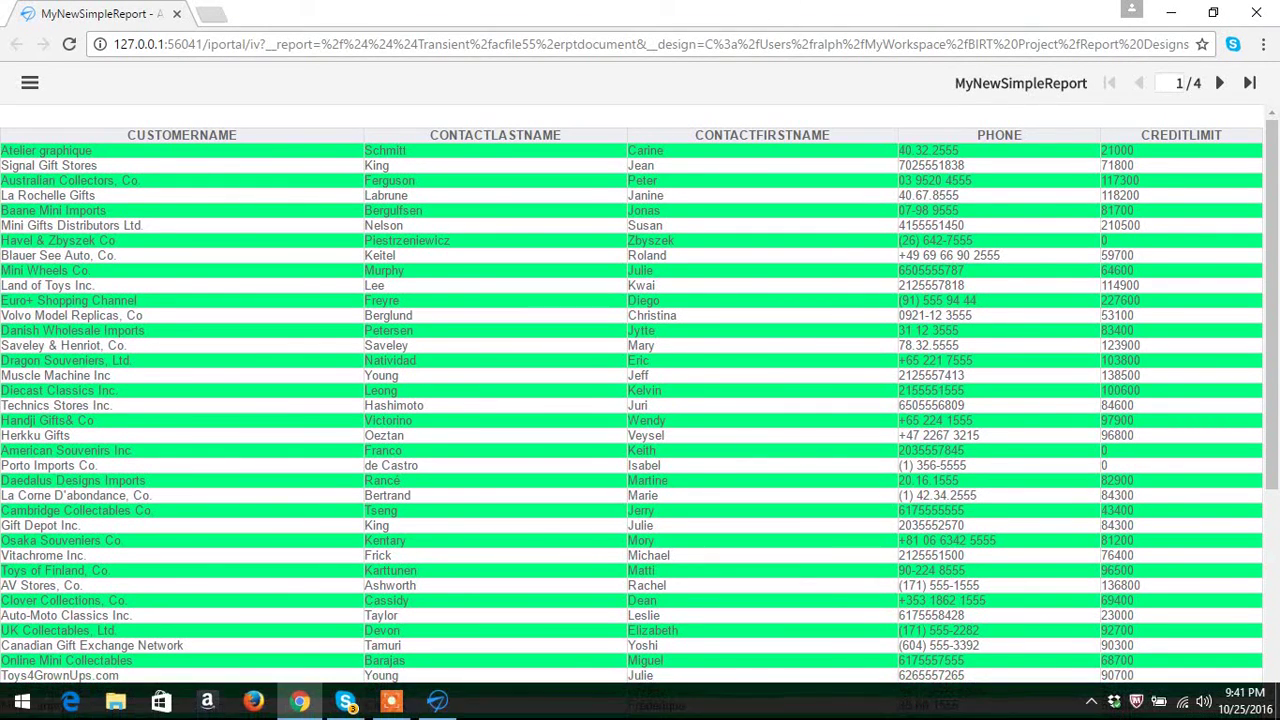